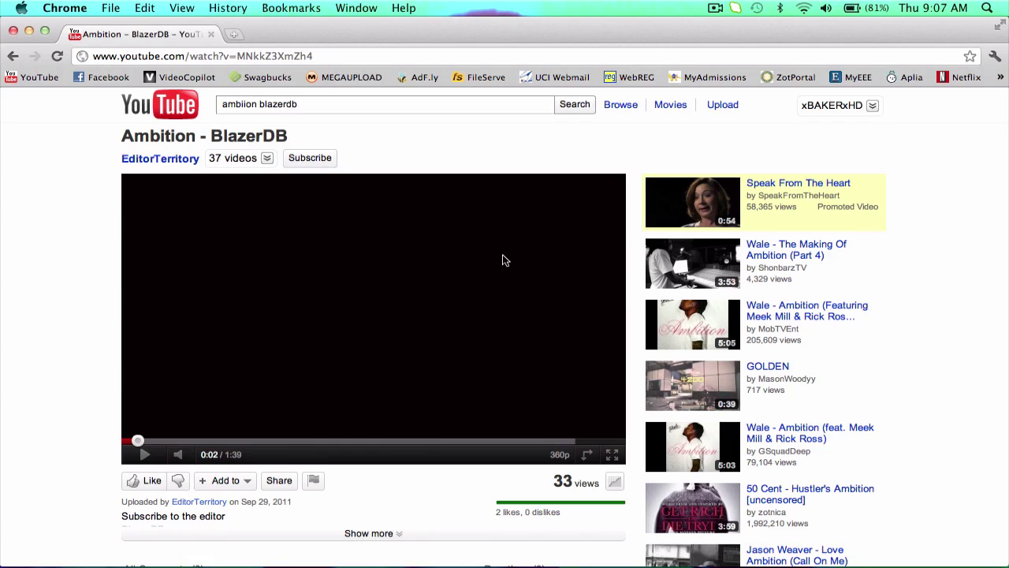
# Play the Ambition - BlazerDB reference clip to 0:16, then switch to the After Effects workspace.
pyautogui.click(147, 457)
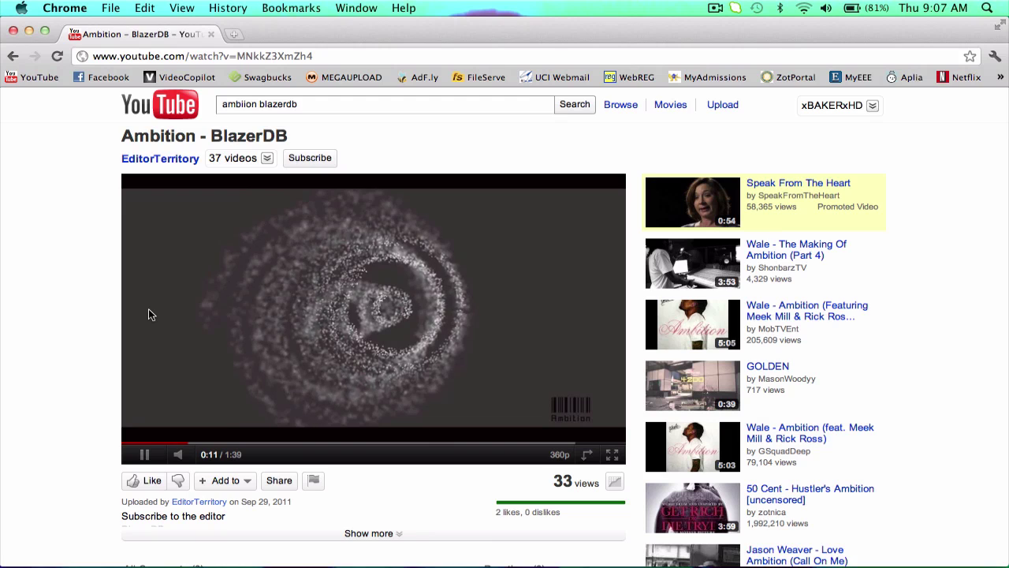
pyautogui.click(143, 455)
pyautogui.hotkey('ctrl', 'Right')
pyautogui.hotkey('ctrl', 'Right')
pyautogui.hotkey('ctrl', 'Right')
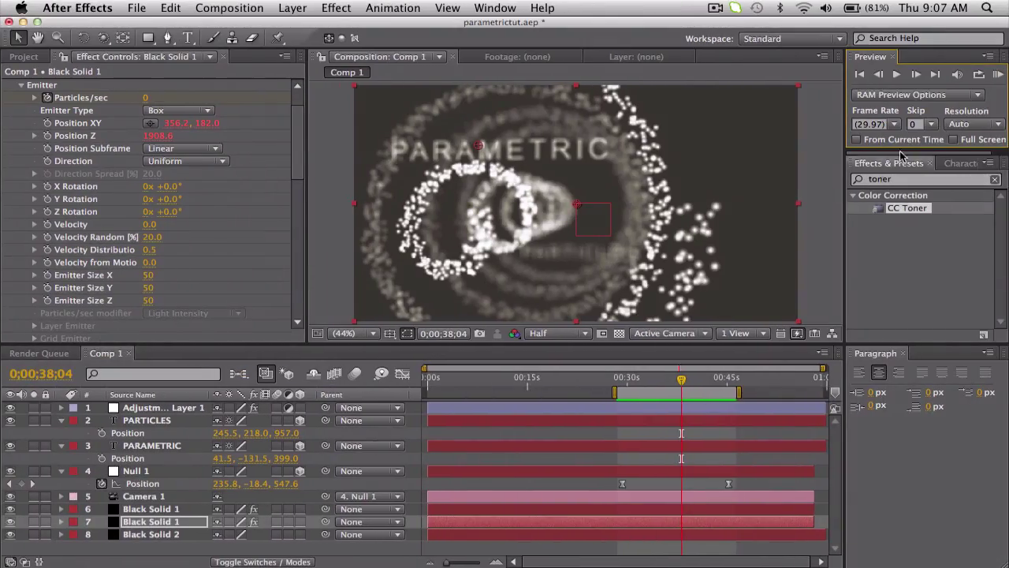
pyautogui.click(1000, 74)
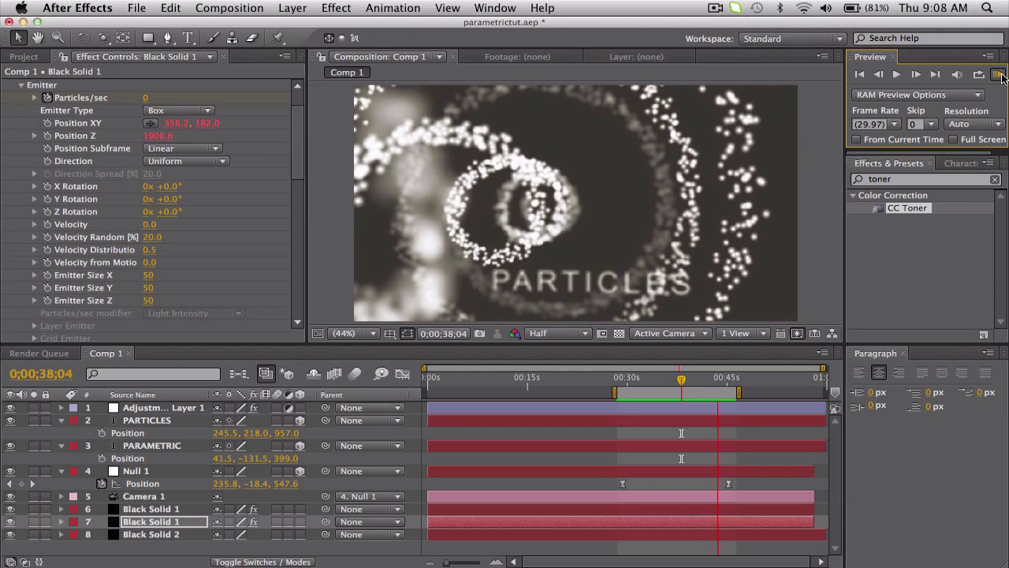
pyautogui.click(999, 74)
pyautogui.moveTo(633, 382)
pyautogui.mouseDown()
pyautogui.moveTo(725, 382)
pyautogui.moveTo(652, 382)
pyautogui.mouseUp()
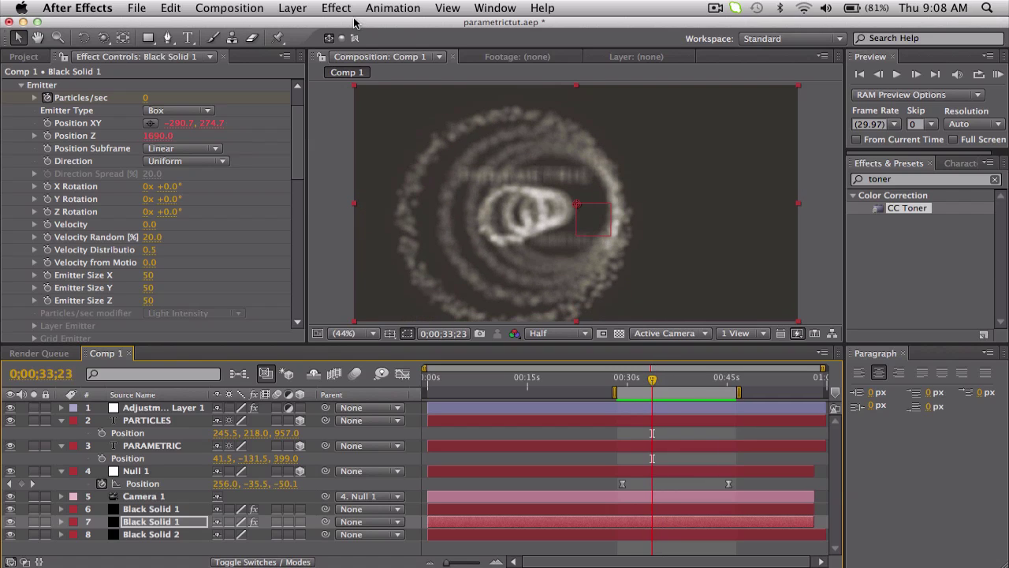
pyautogui.click(258, 7)
# Create a new 1280×720 composition, Comp 2, and add Black Solid 3 to it.
pyautogui.click(255, 8)
pyautogui.click(255, 8)
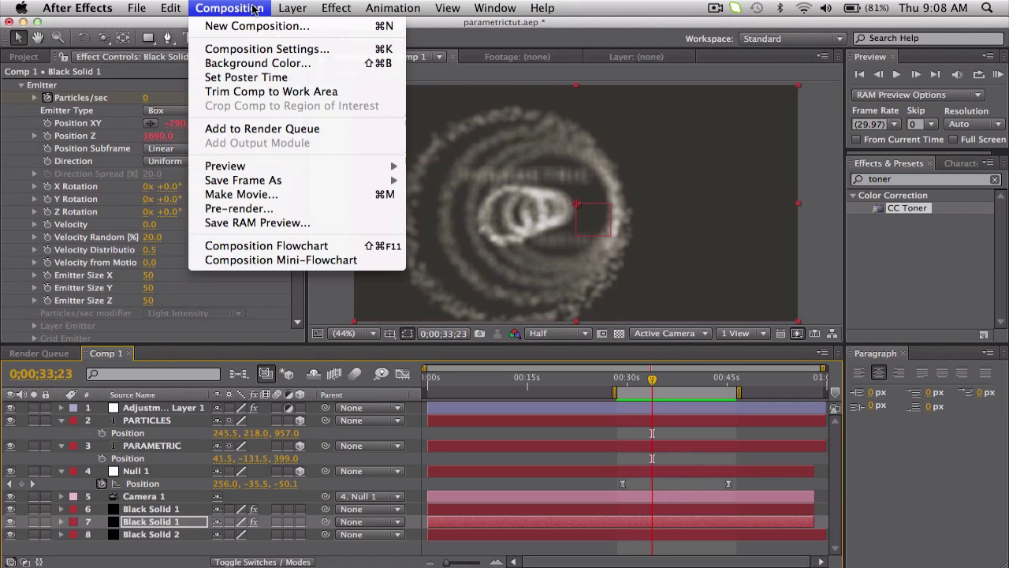
pyautogui.click(257, 27)
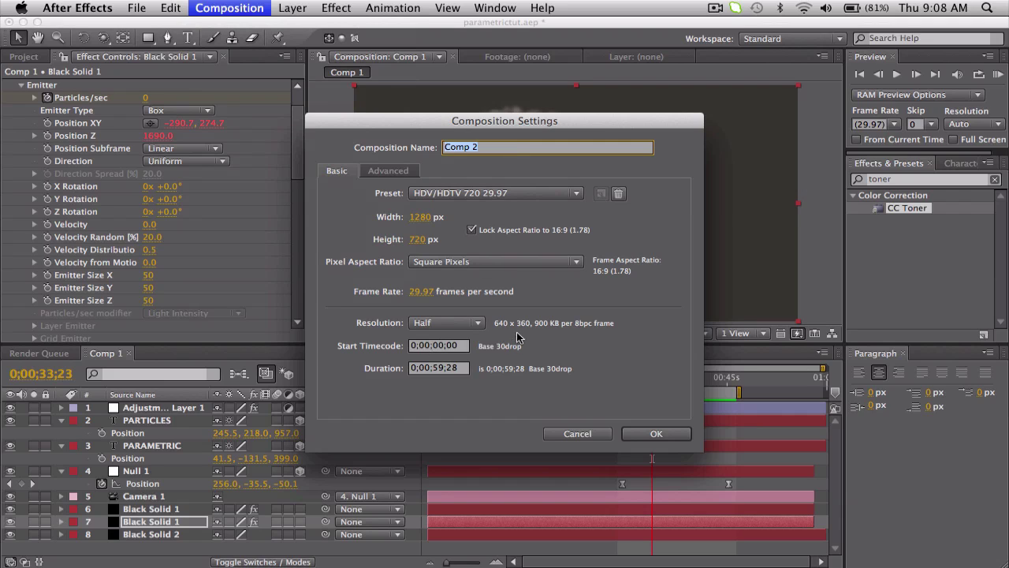
pyautogui.click(656, 434)
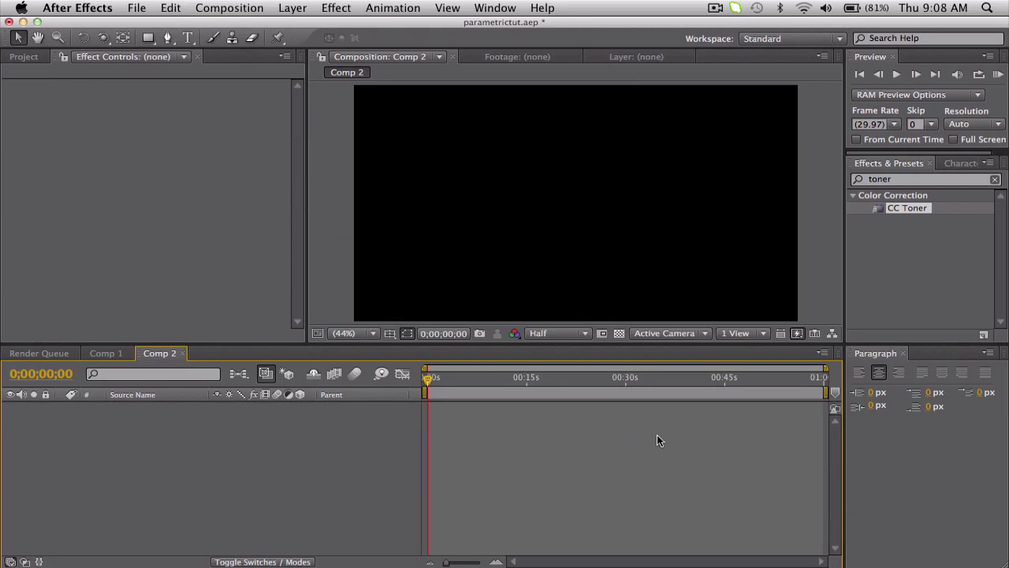
pyautogui.click(293, 8)
pyautogui.moveTo(302, 27)
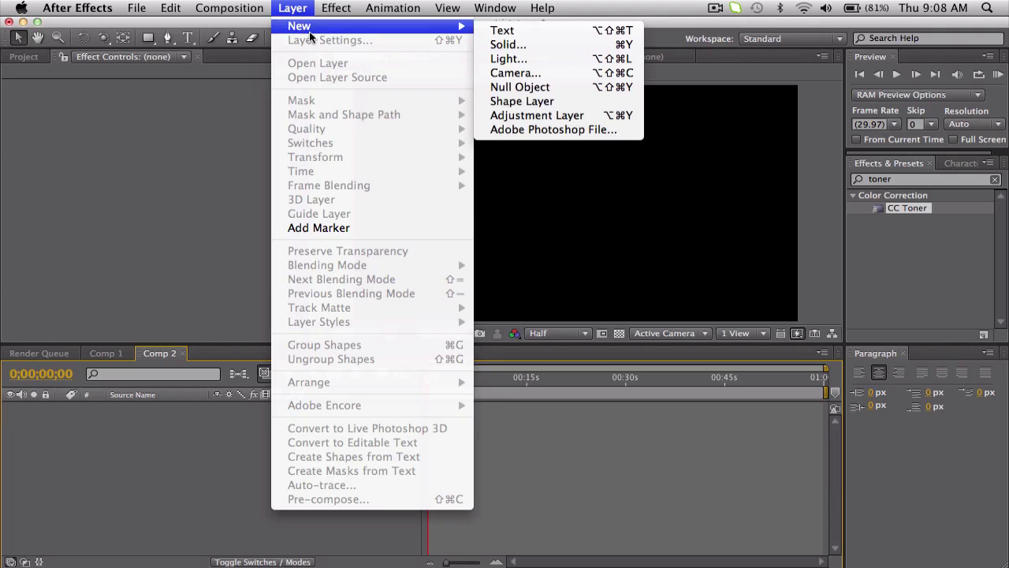
pyautogui.click(508, 45)
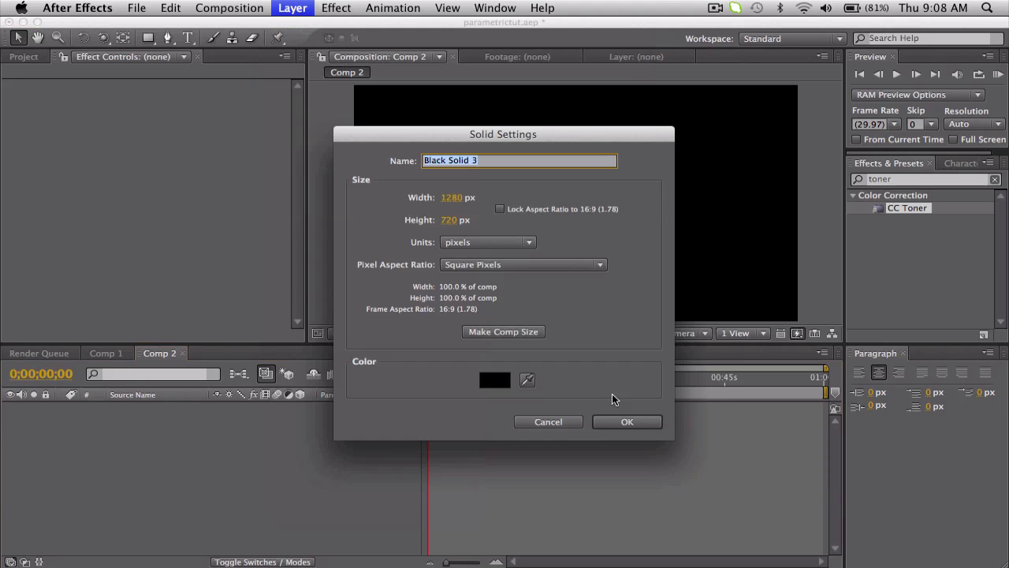
pyautogui.click(627, 422)
# Find 'partic' in Effects & Presets and apply Trapcode Particular to Black Solid 3.
pyautogui.click(905, 180)
pyautogui.press('Return')
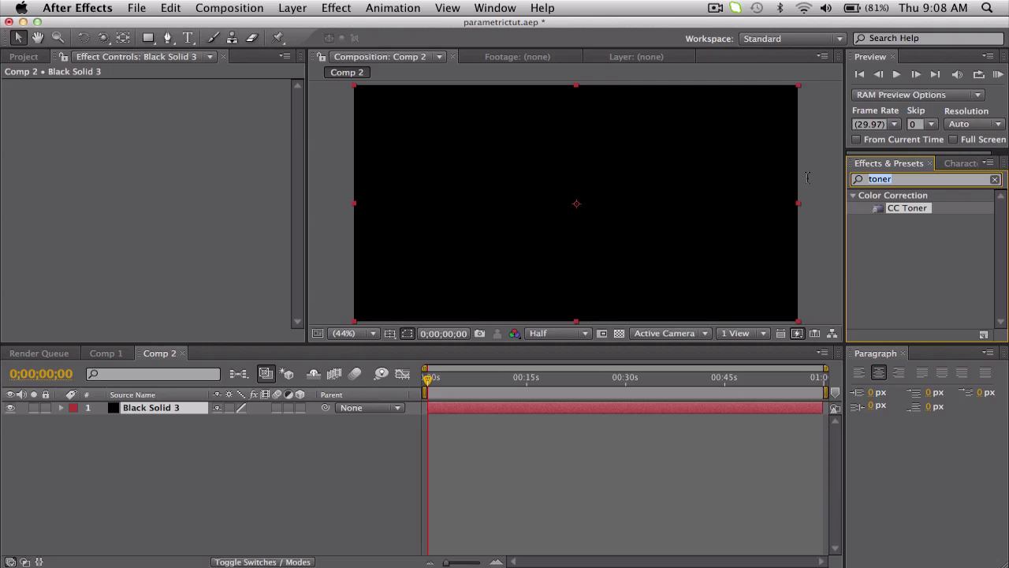
pyautogui.write('partic')
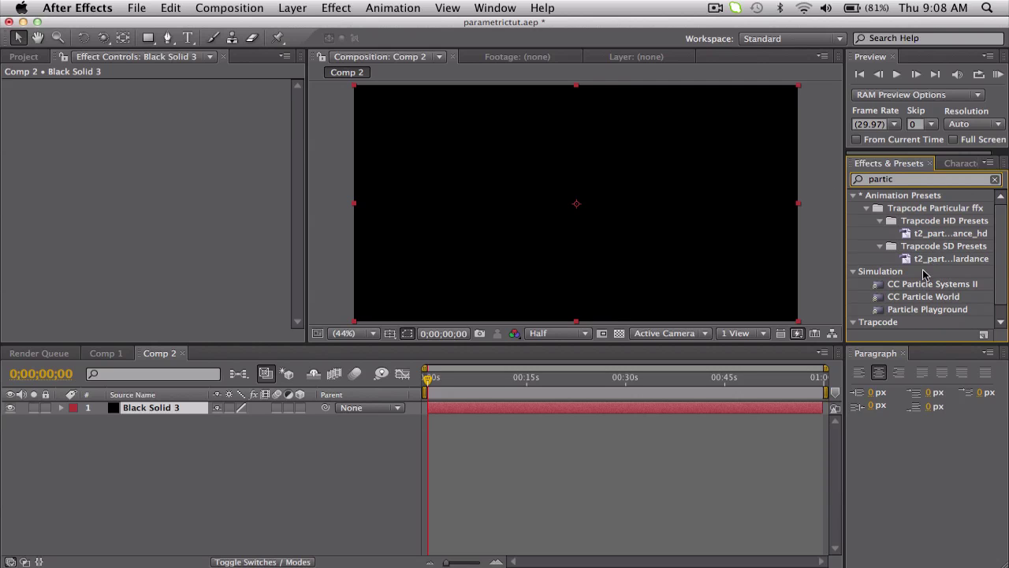
pyautogui.scroll(-1, 925, 275)
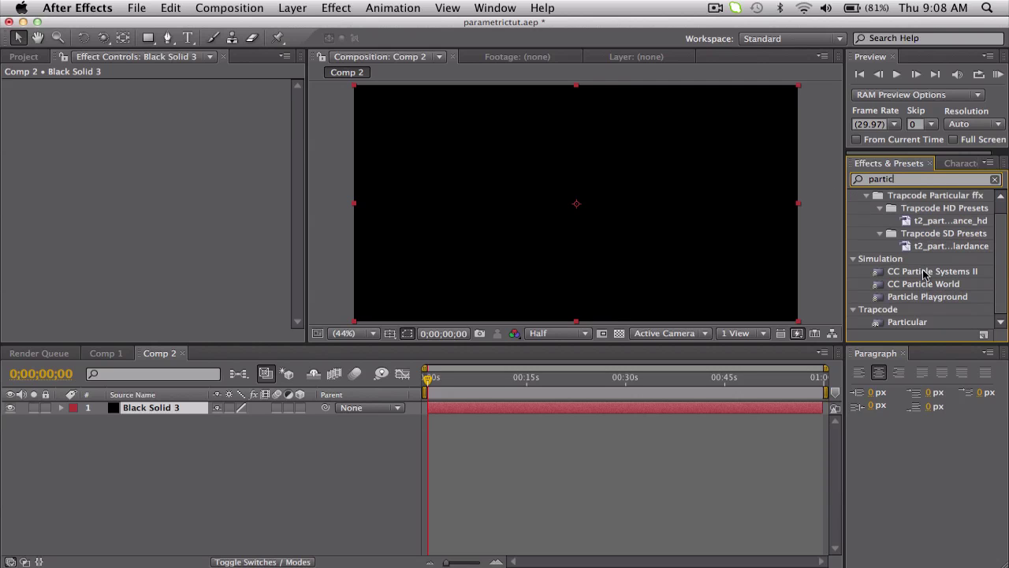
pyautogui.moveTo(906, 322); pyautogui.dragTo(611, 408)
pyautogui.moveTo(427, 376); pyautogui.dragTo(484, 377)
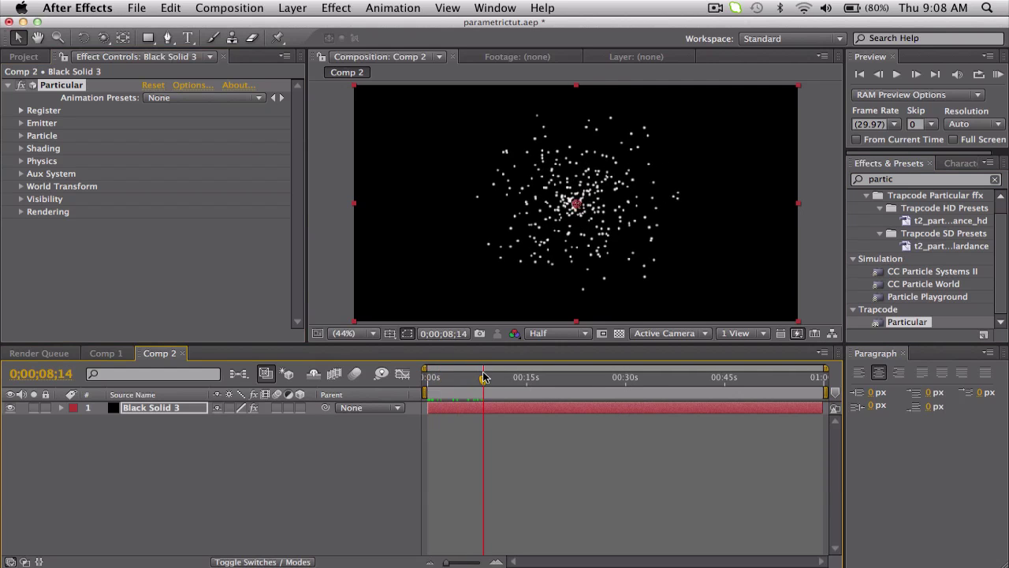
# Add Camera 1 using the 35mm lens preset.
pyautogui.click(285, 7)
pyautogui.moveTo(299, 30)
pyautogui.click(514, 73)
pyautogui.click(573, 172)
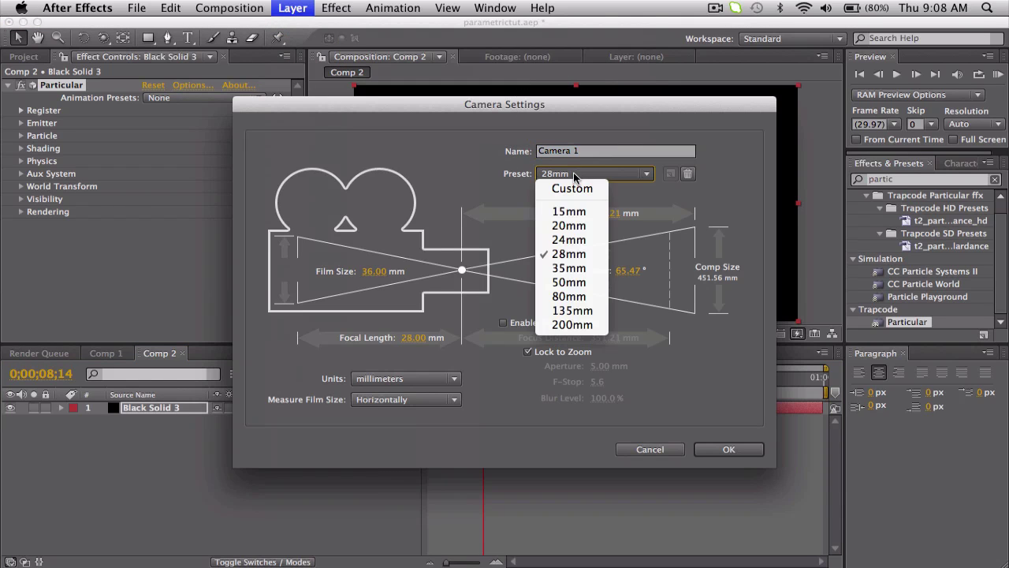
pyautogui.click(583, 263)
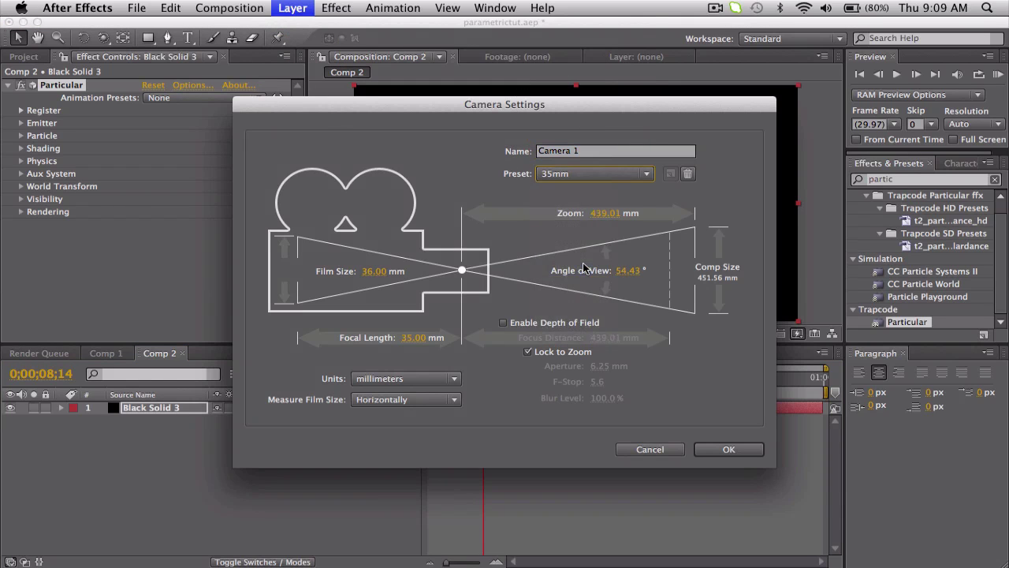
pyautogui.click(724, 448)
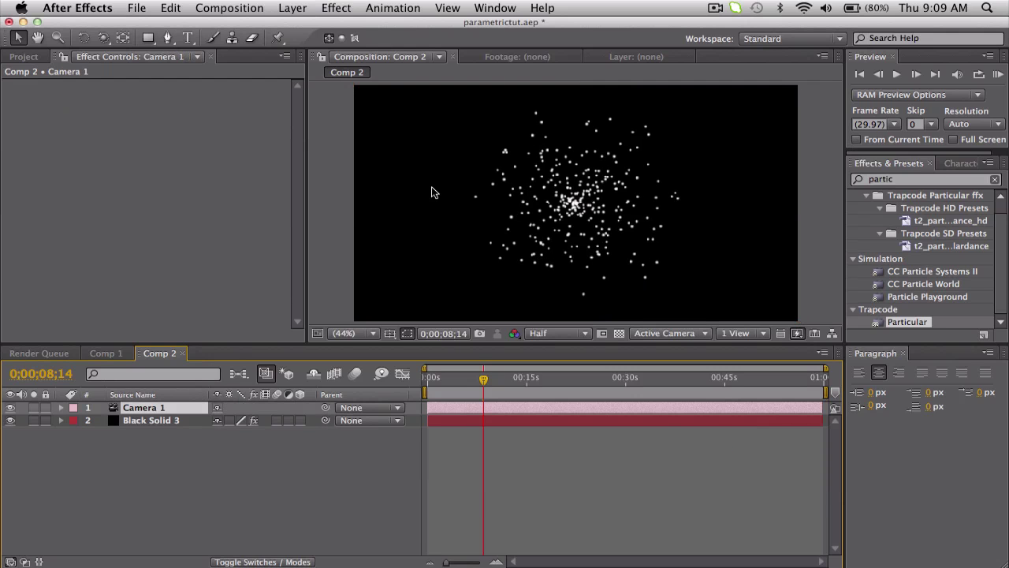
# Add a 3D Null 2, parent Camera 1 to it, and hide the null.
pyautogui.click(293, 10)
pyautogui.moveTo(322, 27)
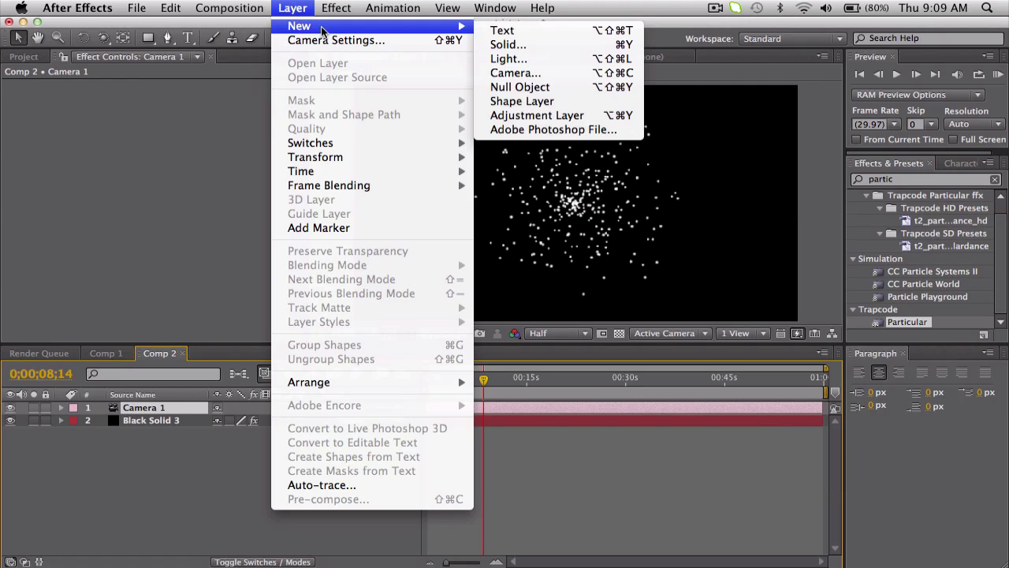
pyautogui.click(507, 83)
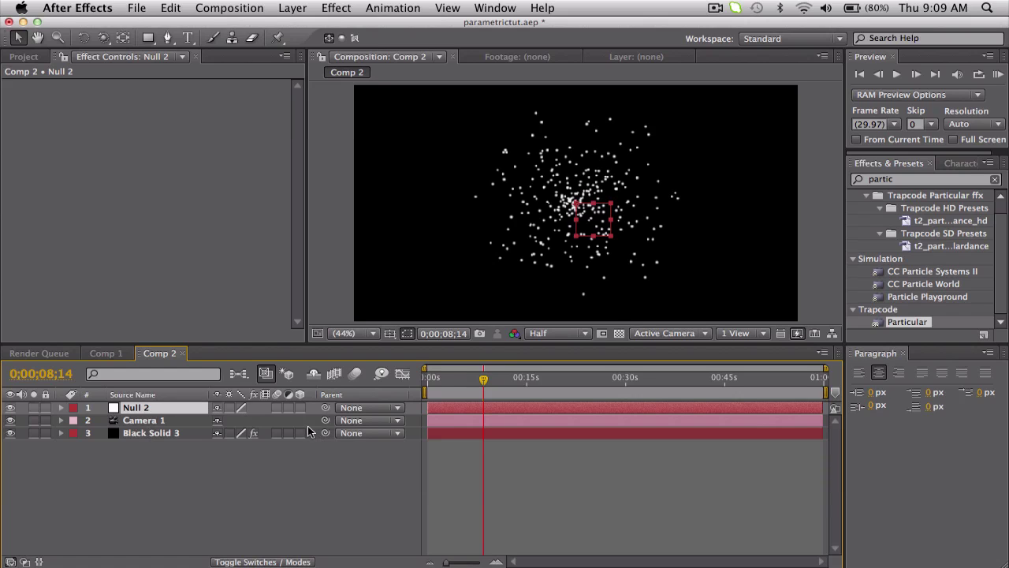
pyautogui.click(299, 407)
pyautogui.moveTo(324, 419); pyautogui.dragTo(184, 406)
pyautogui.click(10, 408)
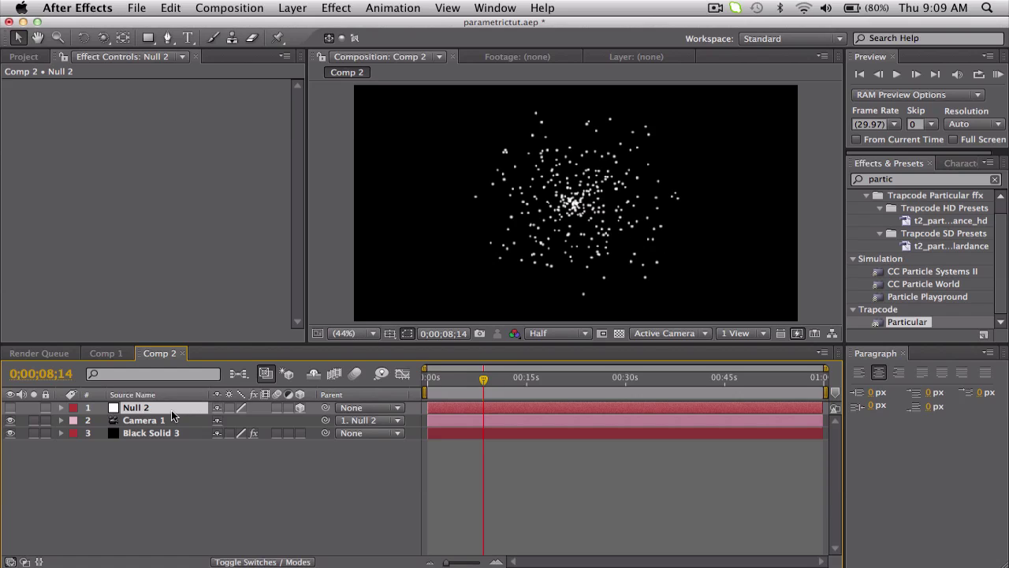
# Set Null 2's Position to 0, 0, 0.
pyautogui.press('p')
pyautogui.click(226, 420)
pyautogui.write('0')
pyautogui.press('Tab')
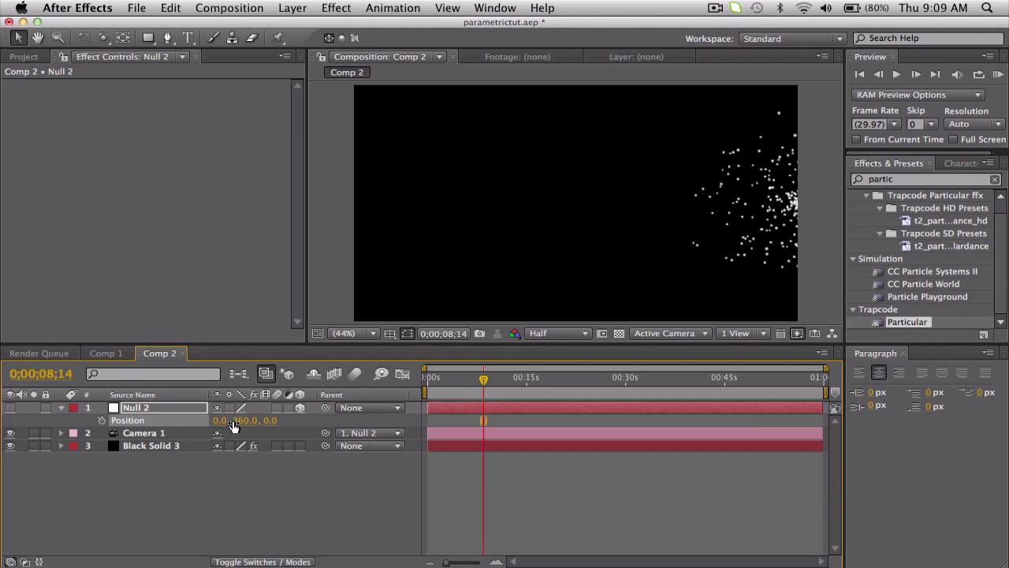
pyautogui.write('0')
pyautogui.press('Return')
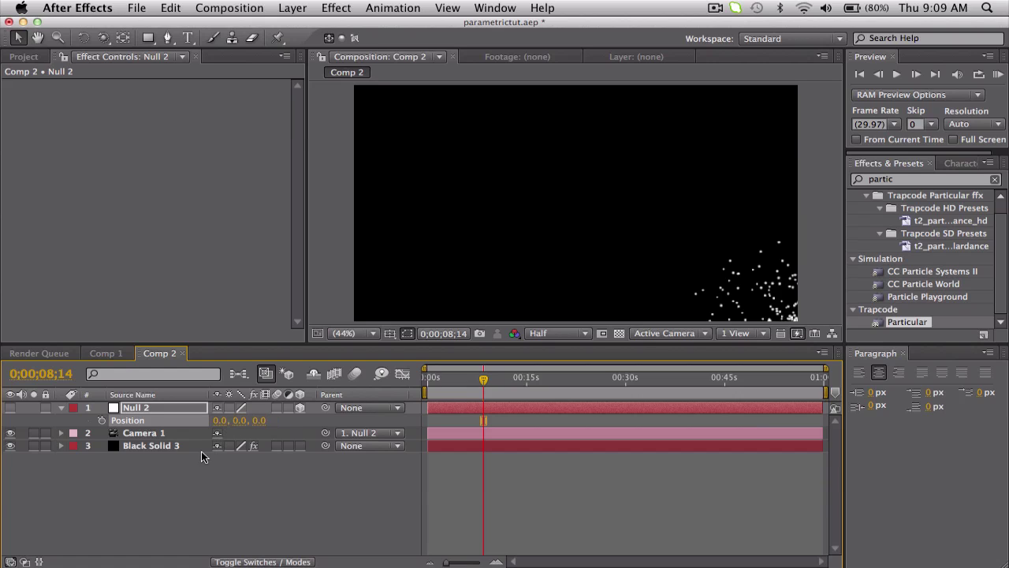
pyautogui.click(175, 447)
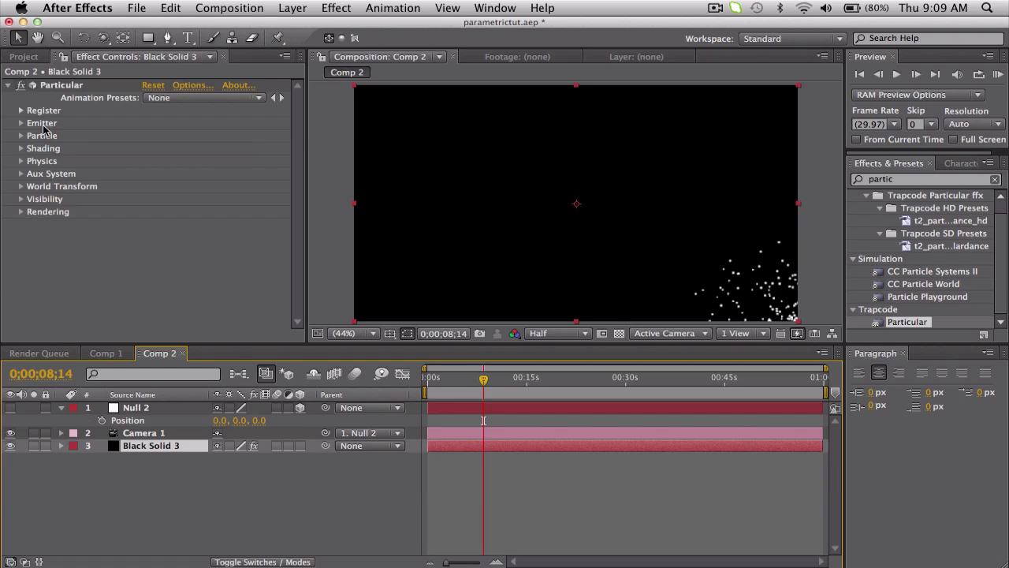
pyautogui.click(21, 123)
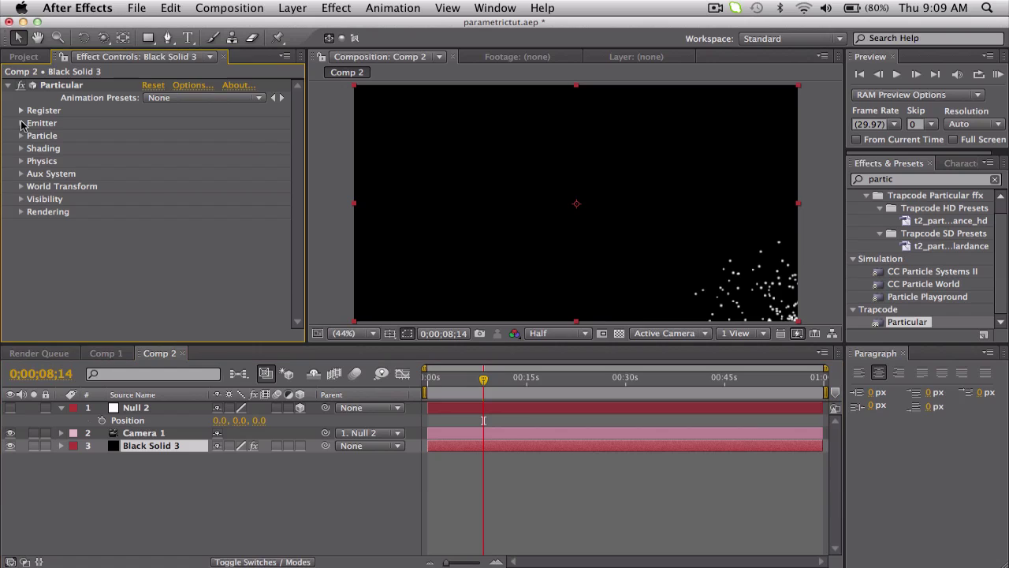
pyautogui.click(174, 123)
pyautogui.write('0')
pyautogui.press('Return')
pyautogui.click(193, 124)
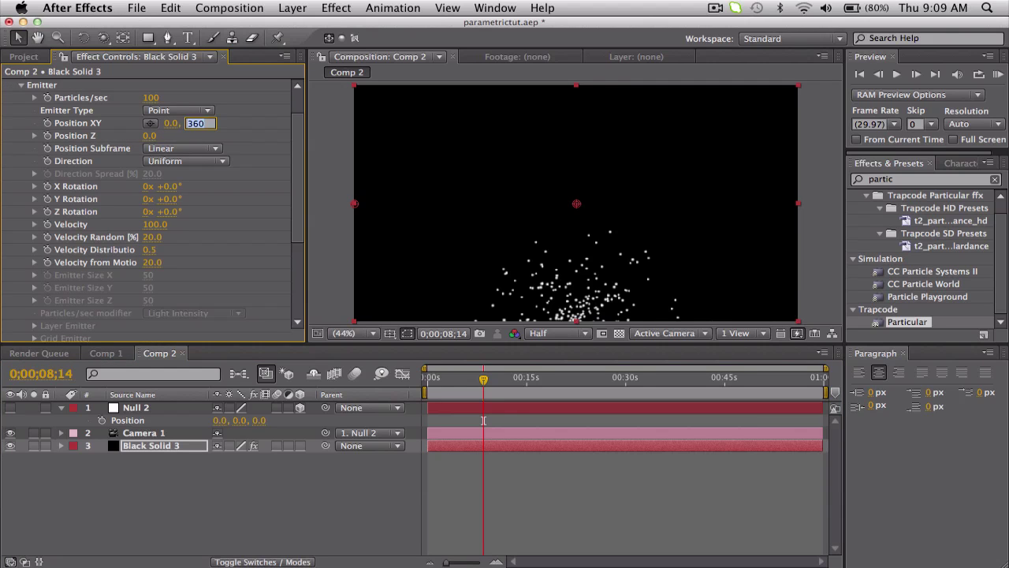
pyautogui.write('0')
pyautogui.press('Return')
pyautogui.moveTo(437, 386); pyautogui.dragTo(475, 386)
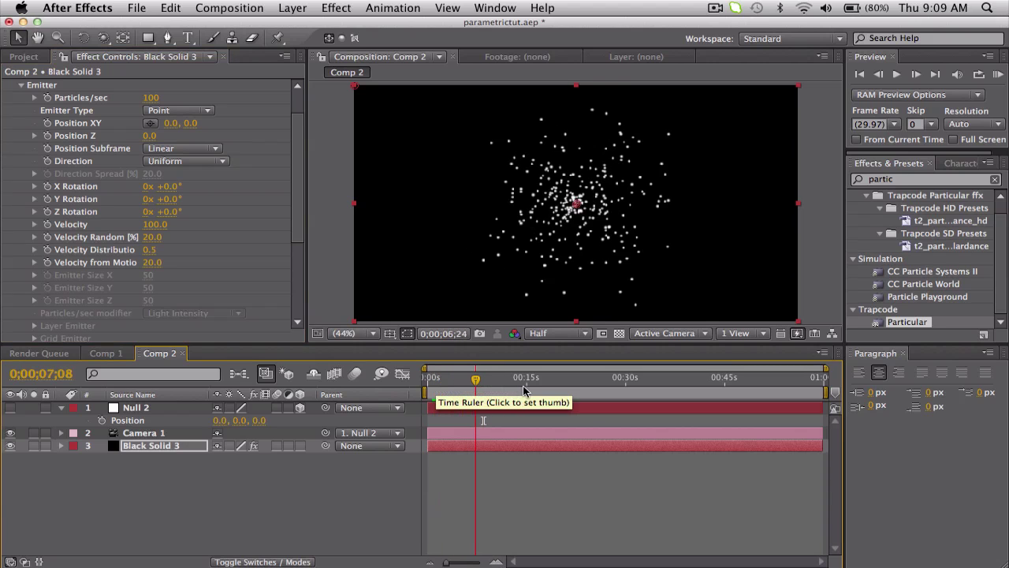
pyautogui.click(464, 380)
pyautogui.moveTo(463, 381); pyautogui.dragTo(495, 381)
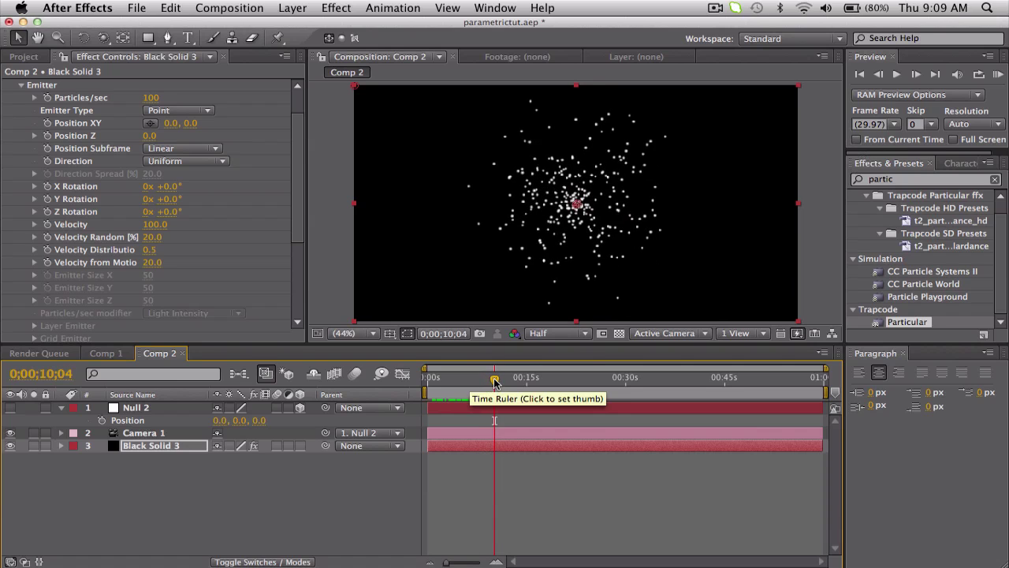
pyautogui.moveTo(495, 382)
pyautogui.mouseDown()
pyautogui.moveTo(466, 381)
pyautogui.moveTo(512, 380)
pyautogui.mouseUp()
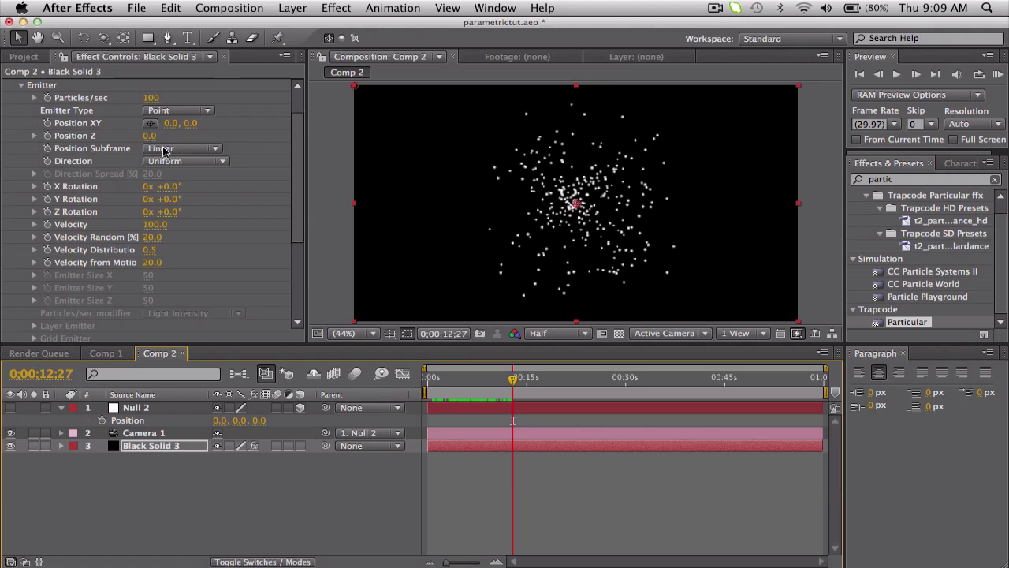
# Give Particular's Position XY the expression t=time; [400*Math.cos(t),400*Math.sin(t)] and scrub to watch.
pyautogui.keyDown('alt'); pyautogui.click(48, 126); pyautogui.keyUp('alt')
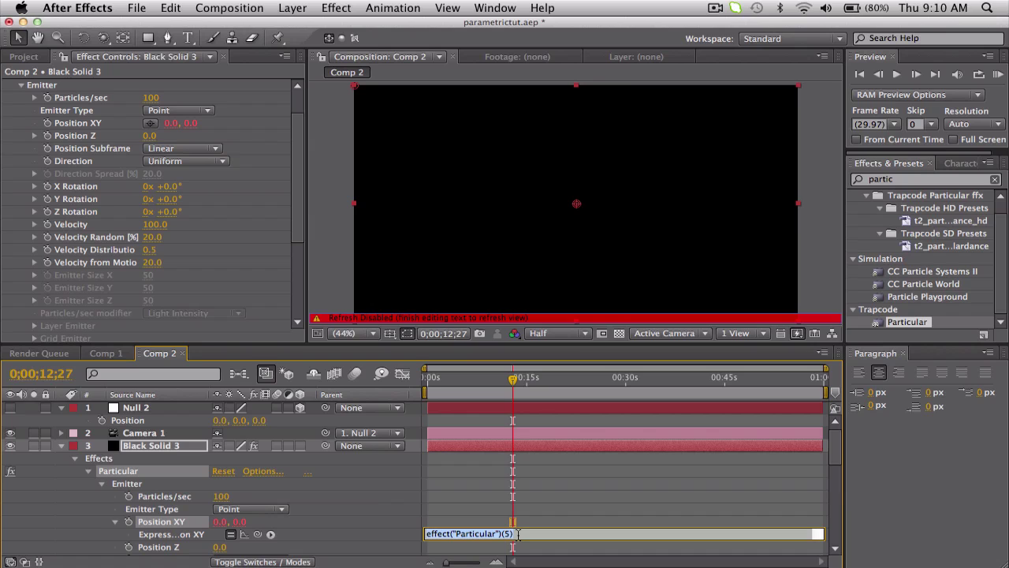
pyautogui.moveTo(527, 540); pyautogui.dragTo(526, 555)
pyautogui.moveTo(563, 344); pyautogui.dragTo(563, 236)
pyautogui.click(528, 428)
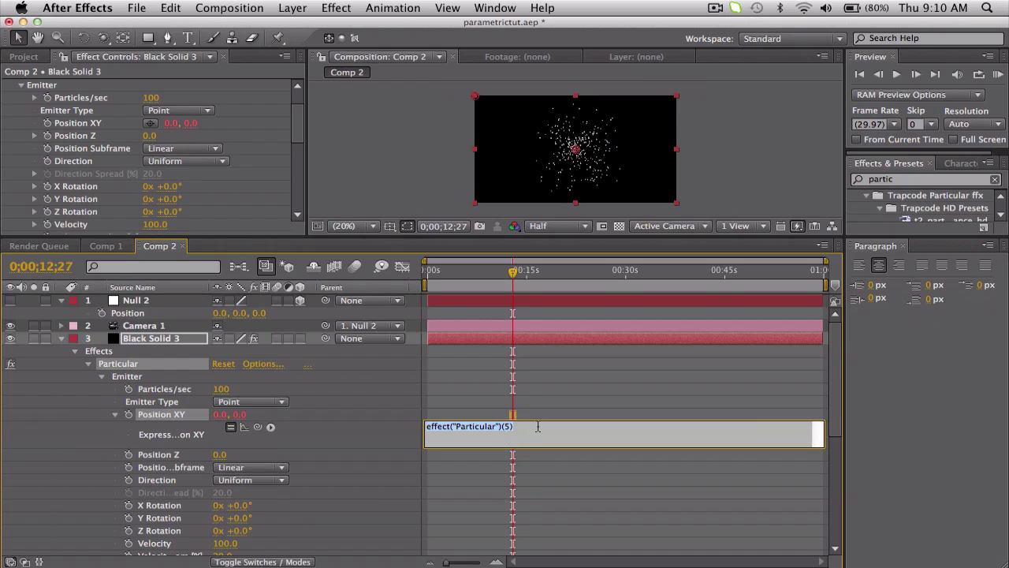
pyautogui.write('t')
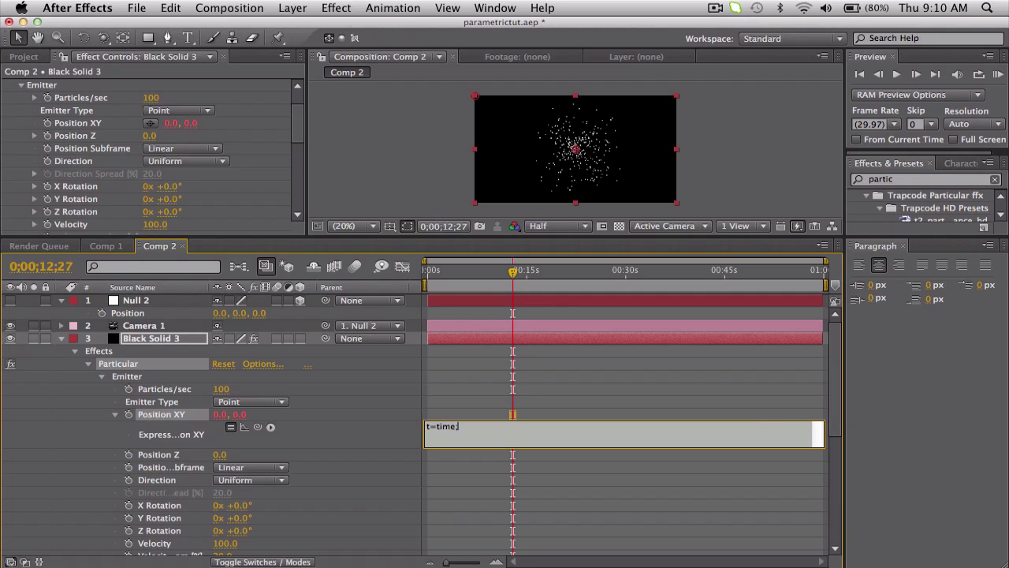
pyautogui.write('=time;')
pyautogui.press('Return')
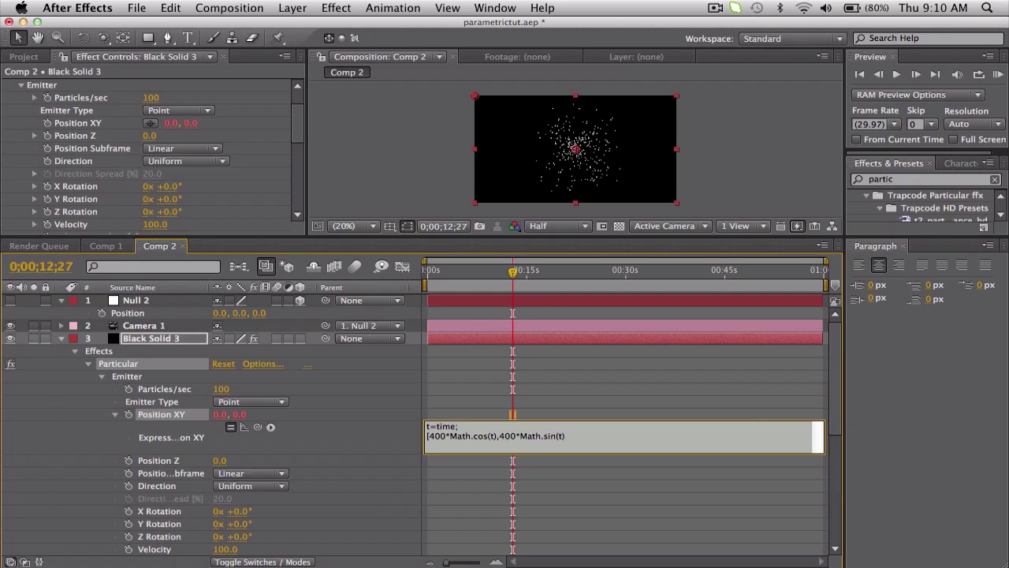
pyautogui.click(561, 417)
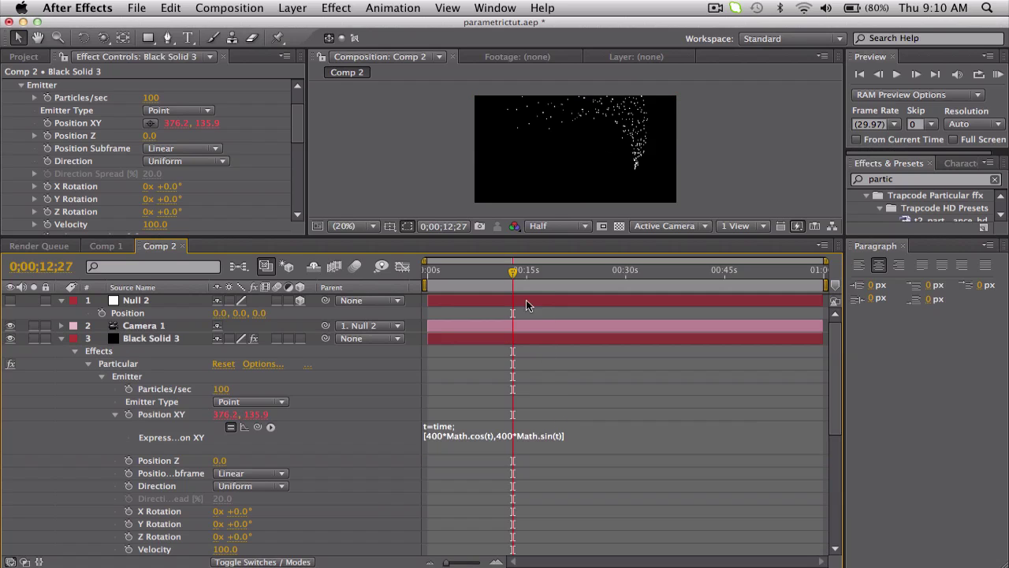
pyautogui.click(446, 272)
pyautogui.moveTo(446, 272); pyautogui.dragTo(538, 272)
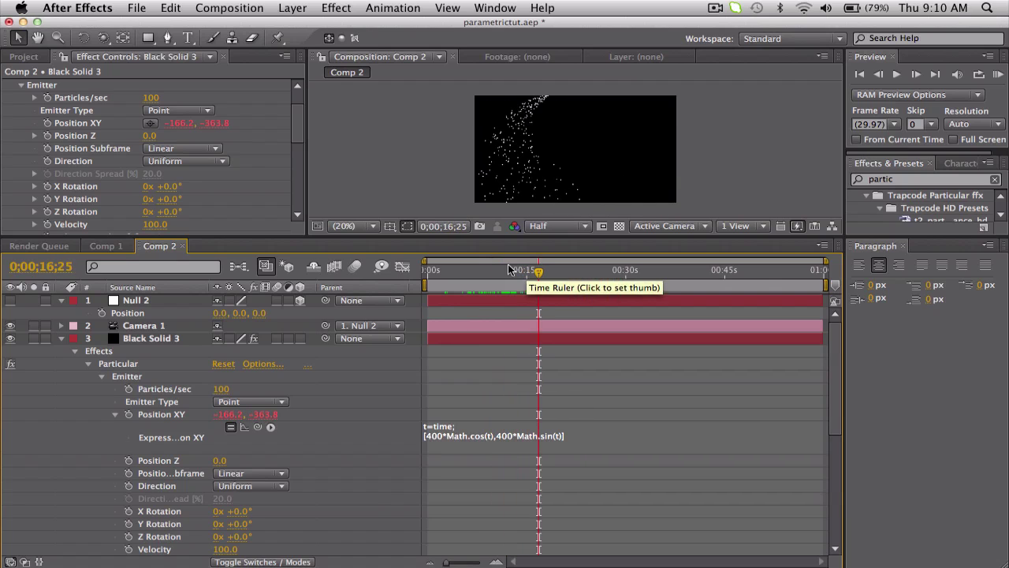
# Set Particular's Velocity and Velocity from Motion both to 0.
pyautogui.moveTo(298, 129); pyautogui.dragTo(298, 140)
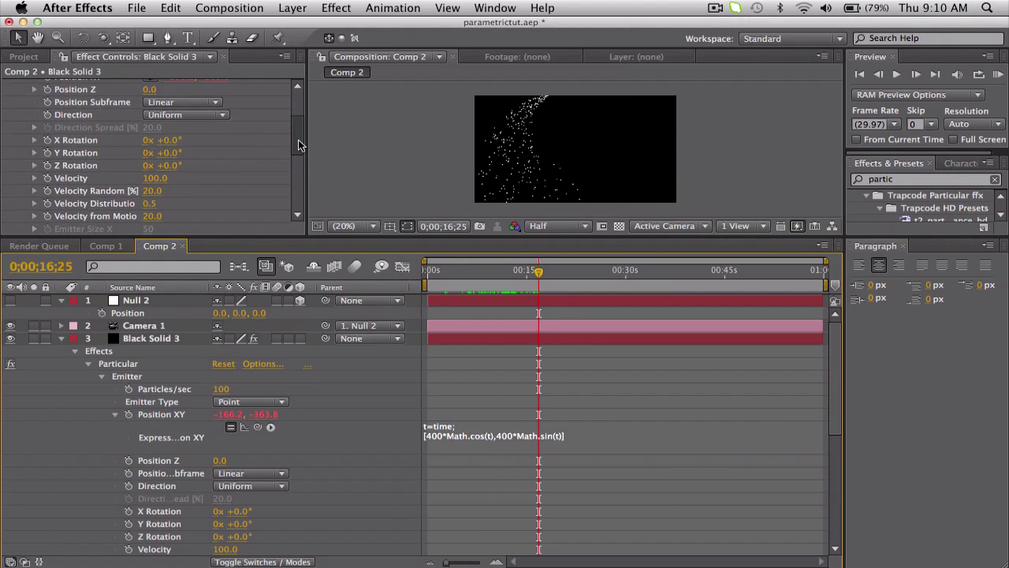
pyautogui.click(155, 178)
pyautogui.write('0')
pyautogui.press('Tab')
pyautogui.press('Tab')
pyautogui.press('Tab')
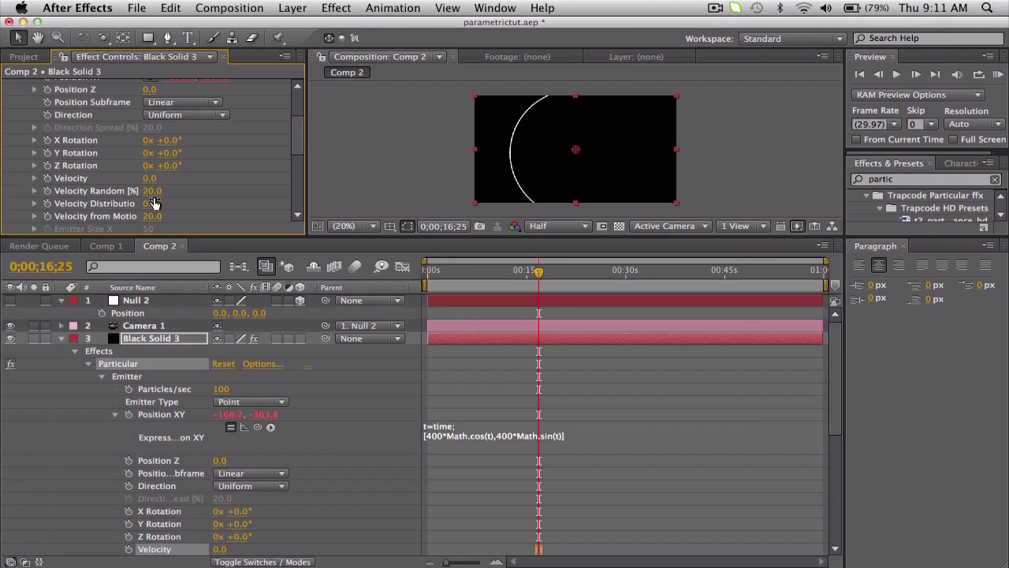
pyautogui.write('0')
pyautogui.press('Return')
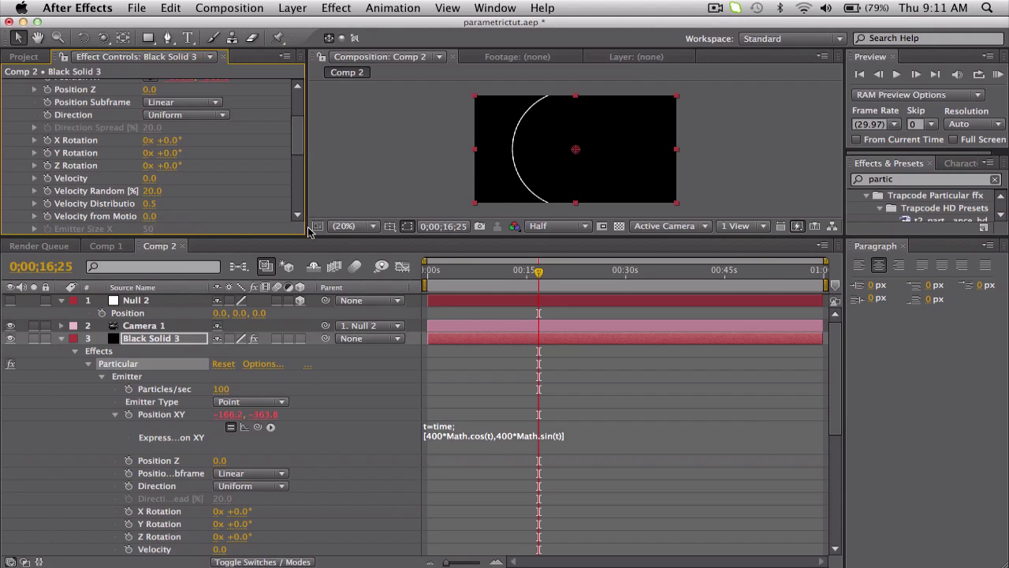
pyautogui.moveTo(454, 272); pyautogui.dragTo(551, 272)
# Try an x radius of 200 in the Position XY expression, then restore it to 400.
pyautogui.click(438, 440)
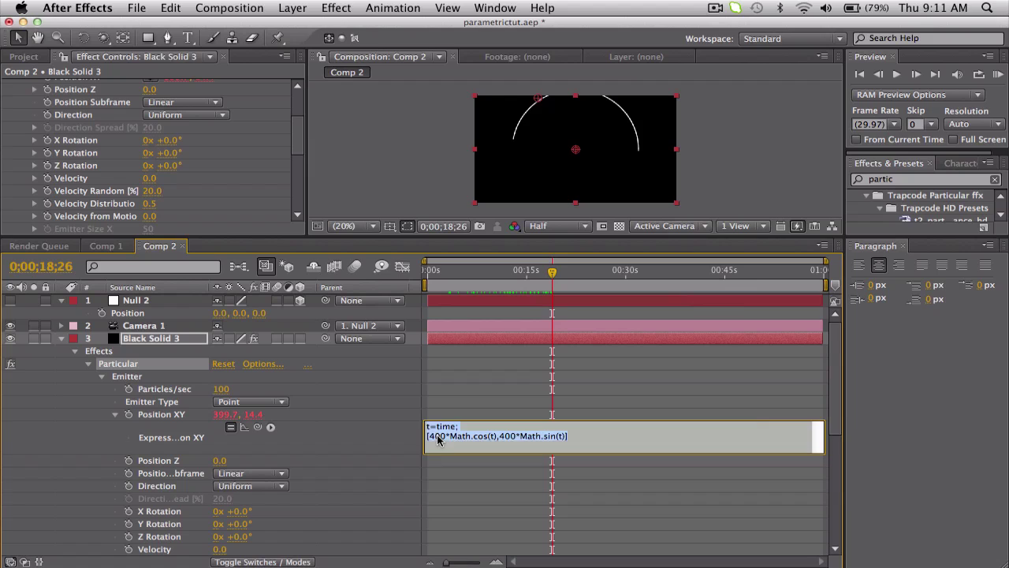
pyautogui.moveTo(433, 435); pyautogui.dragTo(444, 436)
pyautogui.write('2')
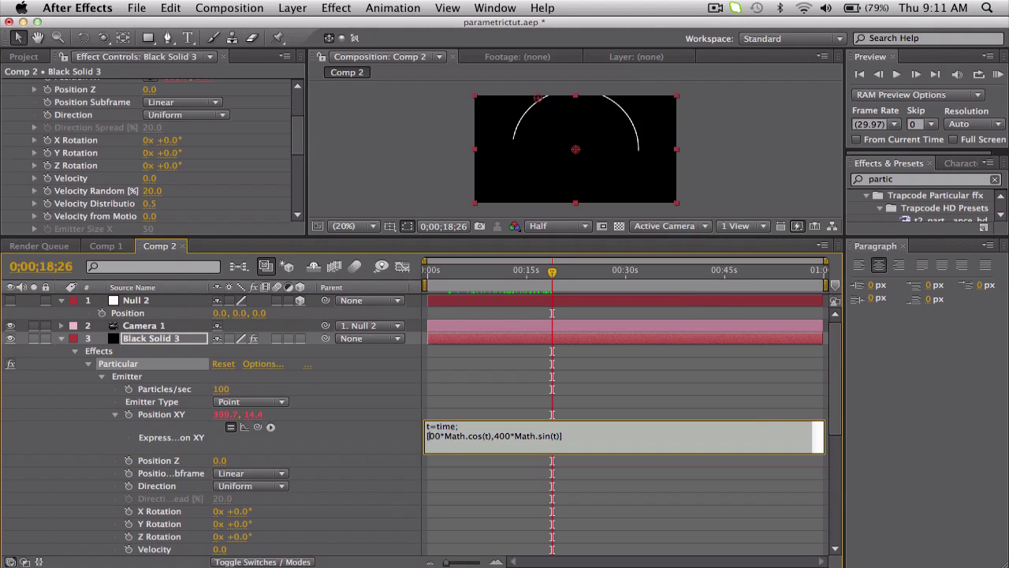
pyautogui.click(481, 396)
pyautogui.moveTo(450, 269); pyautogui.dragTo(525, 272)
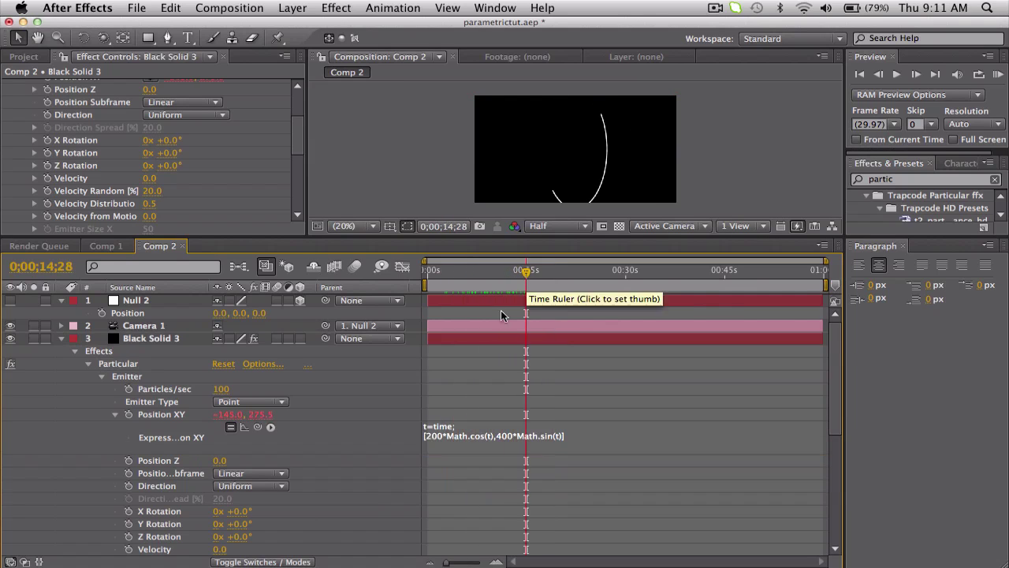
pyautogui.click(440, 436)
pyautogui.click(440, 436)
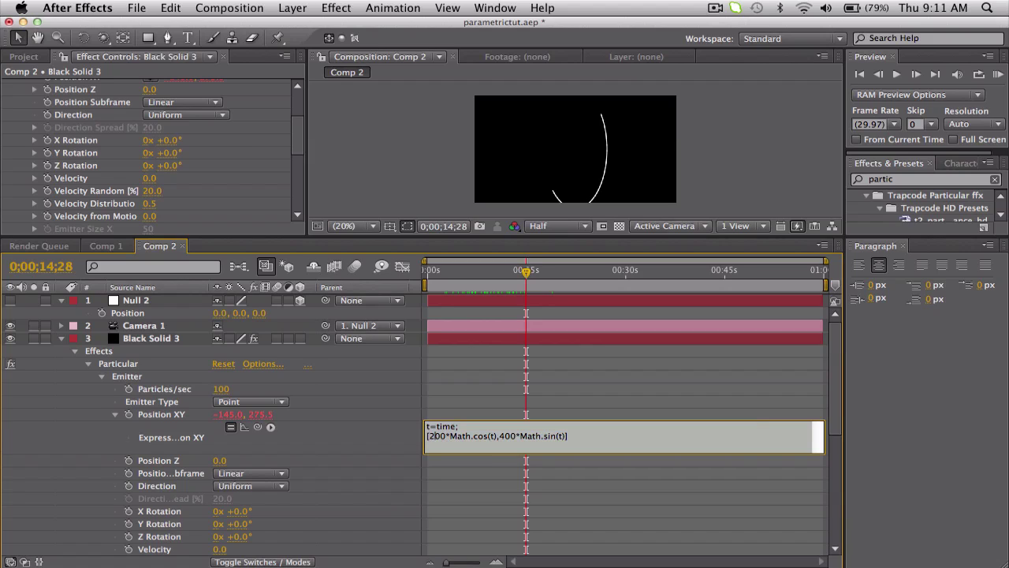
pyautogui.press('BackSpace')
pyautogui.write('4')
pyautogui.click(480, 409)
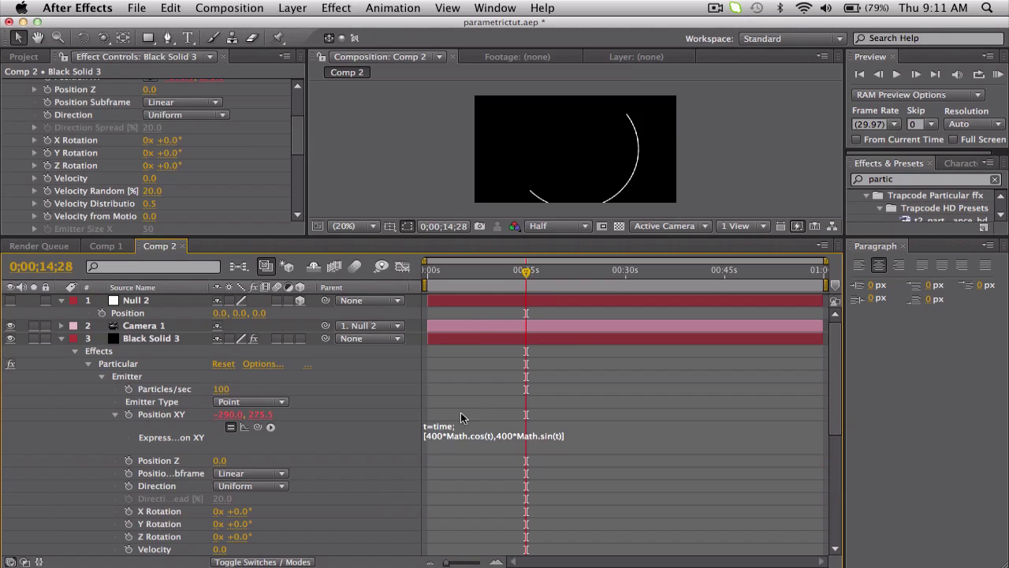
pyautogui.moveTo(434, 277); pyautogui.dragTo(482, 277)
# Enlarge the composition viewer and view the particle arc from Custom View 1.
pyautogui.moveTo(635, 235); pyautogui.dragTo(630, 313)
pyautogui.click(666, 302)
pyautogui.click(664, 458)
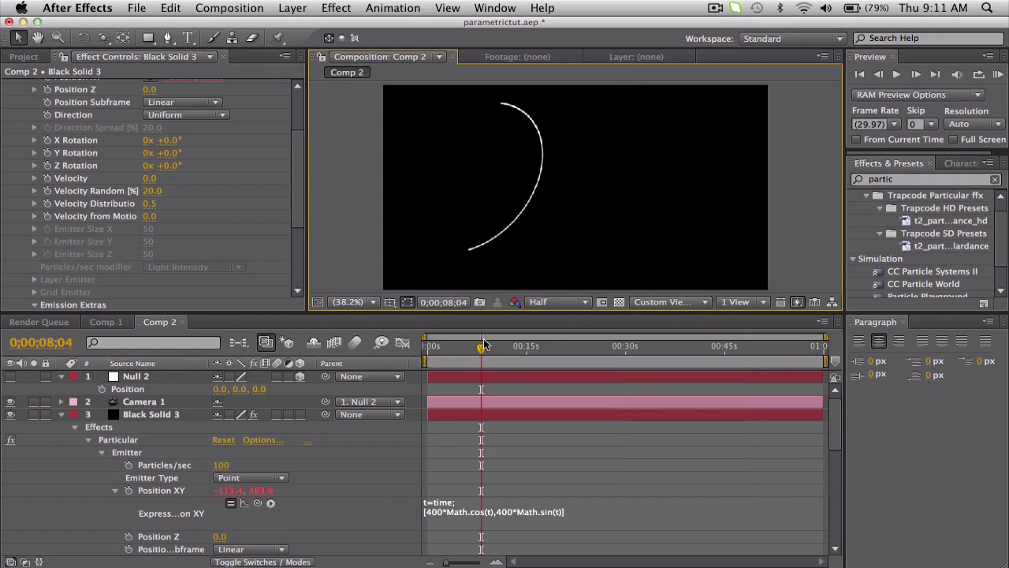
pyautogui.moveTo(448, 350); pyautogui.dragTo(511, 350)
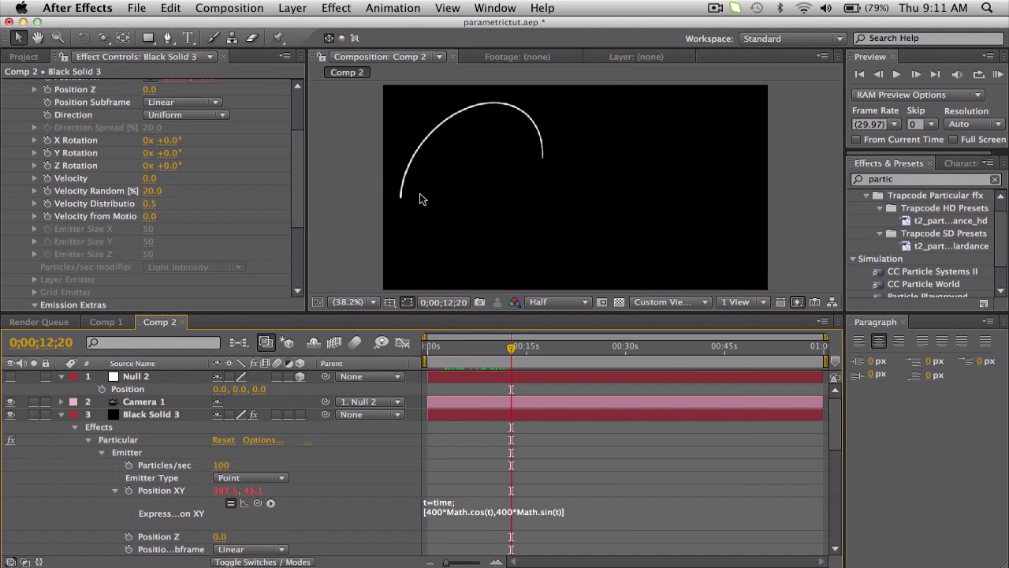
# Add the expression 50*time to the emitter's Position Z and scrub to about 25 seconds.
pyautogui.keyDown('alt'); pyautogui.click(130, 538); pyautogui.keyUp('alt')
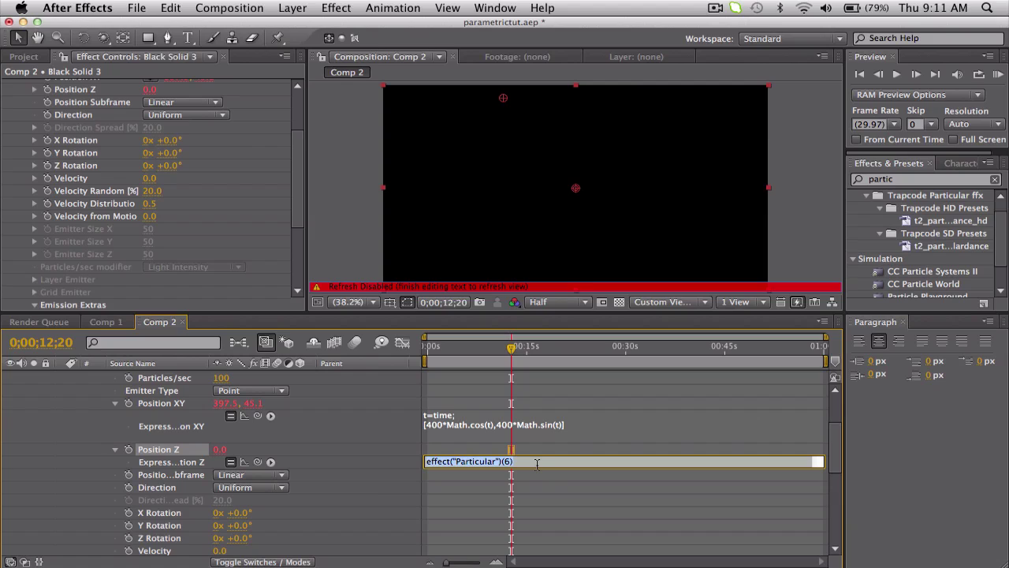
pyautogui.write('50*time')
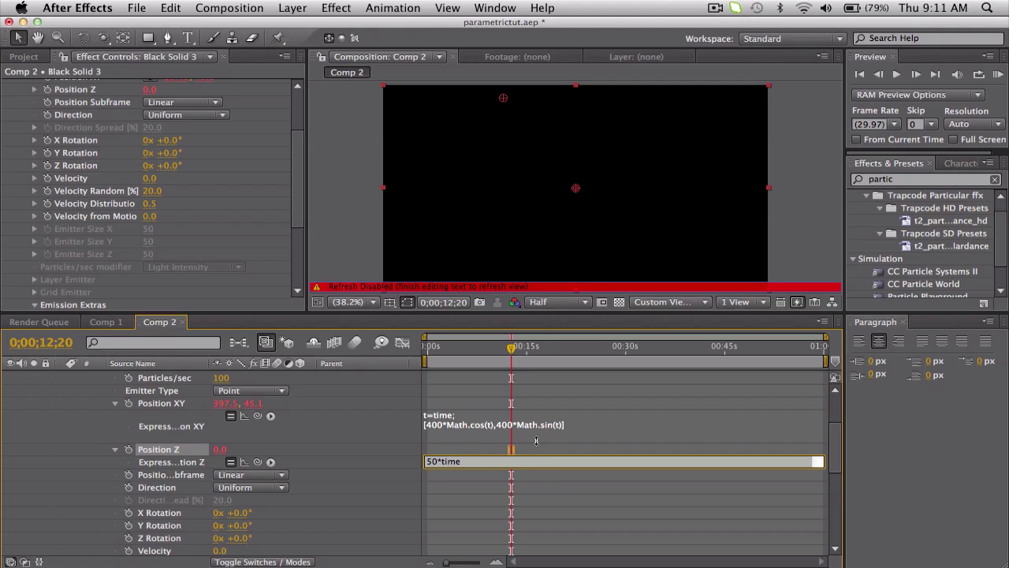
pyautogui.click(516, 451)
pyautogui.click(440, 348)
pyautogui.click(482, 348)
pyautogui.moveTo(486, 350); pyautogui.dragTo(599, 348)
pyautogui.click(661, 303)
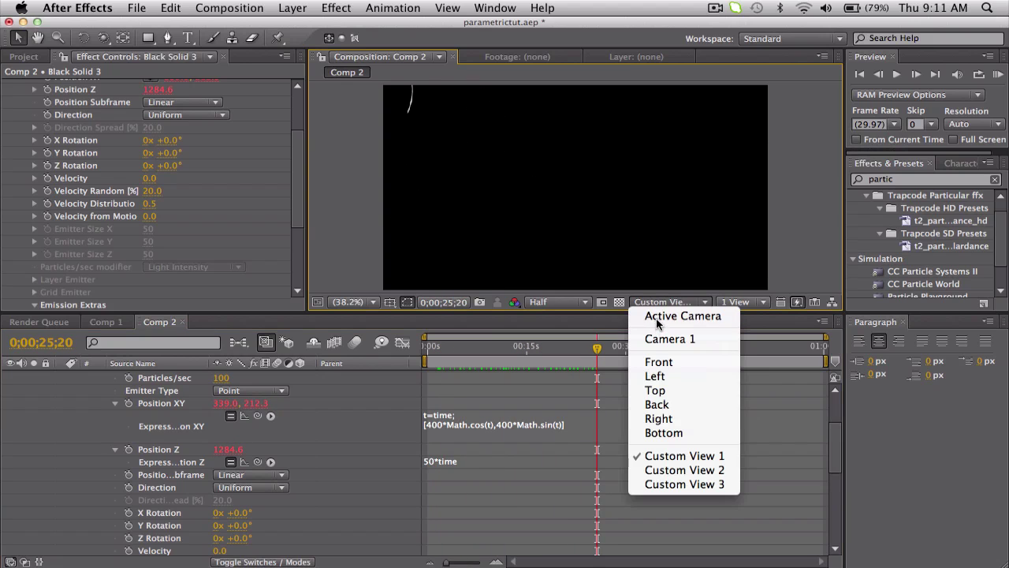
pyautogui.click(658, 312)
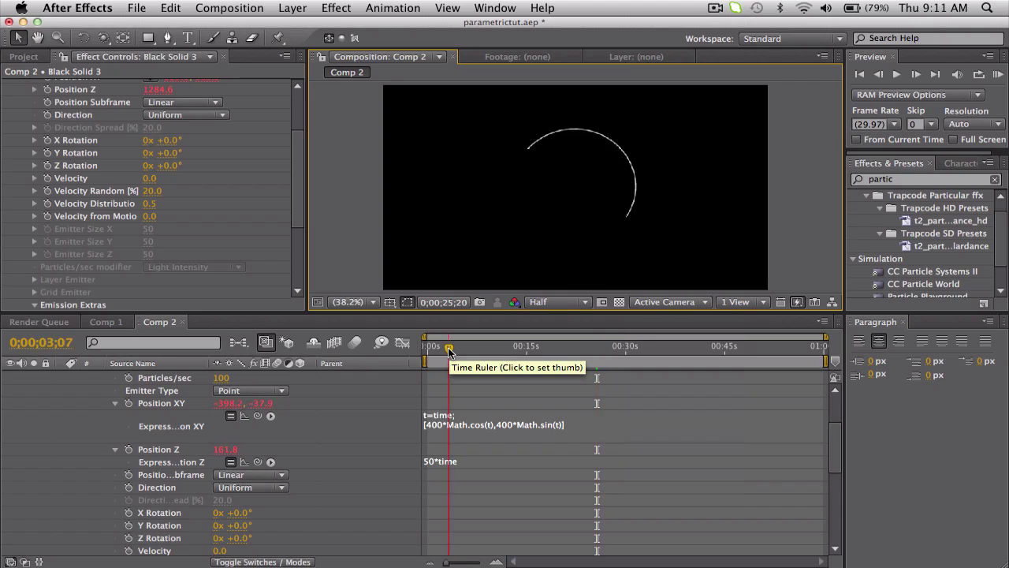
pyautogui.click(448, 347)
pyautogui.moveTo(448, 348); pyautogui.dragTo(614, 348)
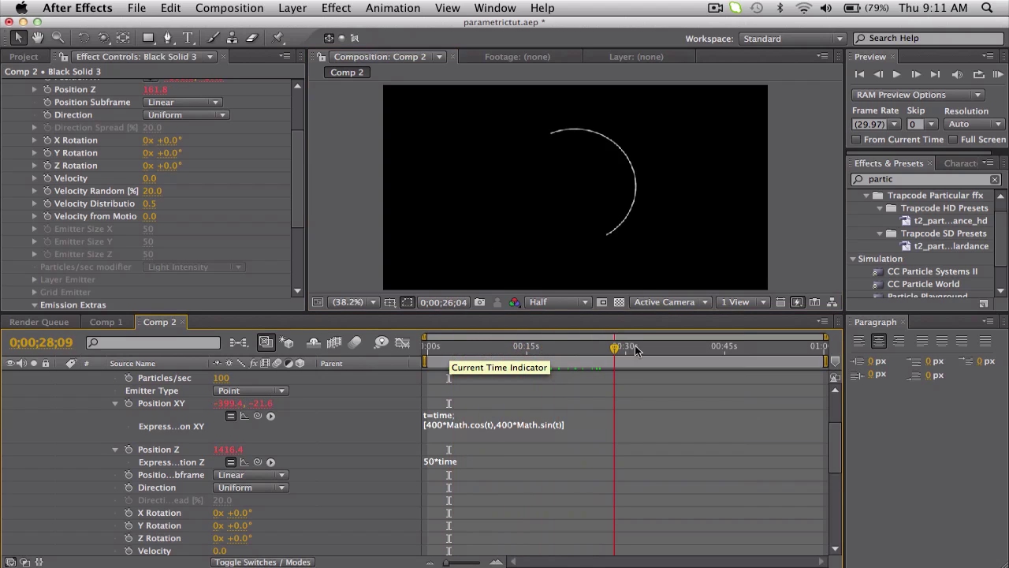
pyautogui.moveTo(439, 348); pyautogui.dragTo(450, 347)
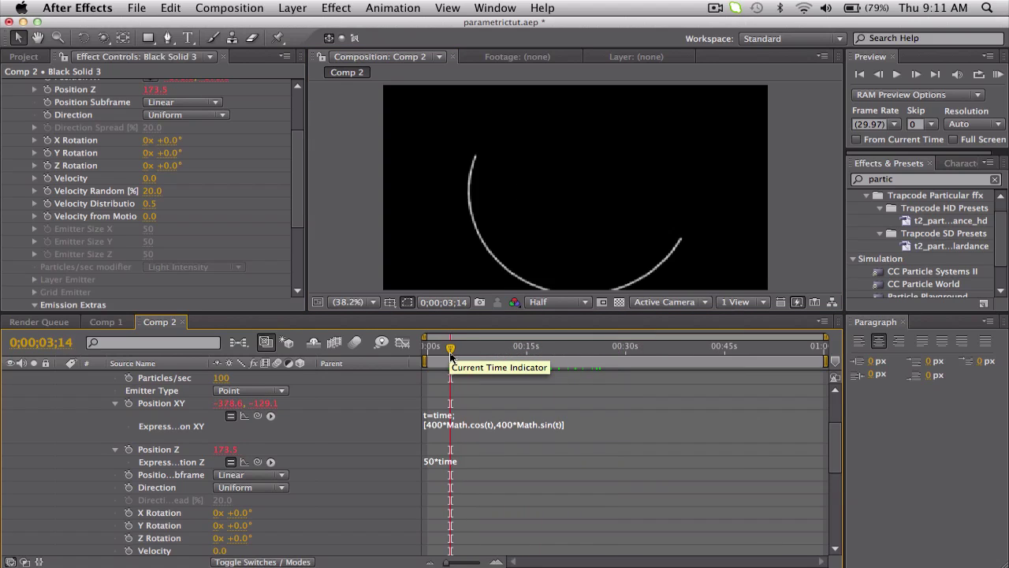
pyautogui.moveTo(294, 179); pyautogui.dragTo(300, 241)
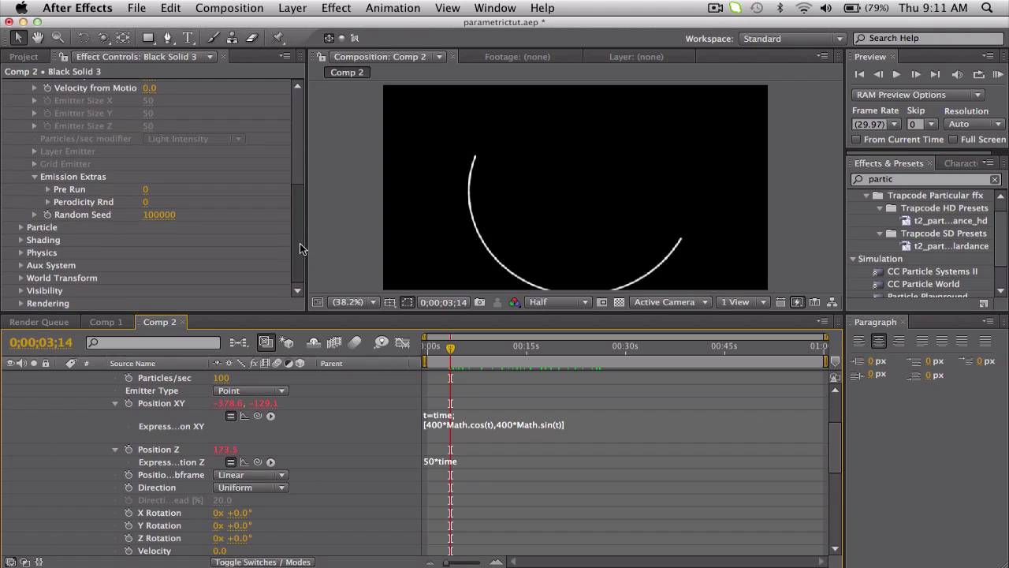
# Set Particular's particle Life to 100 seconds and advance to about 30 seconds.
pyautogui.click(20, 227)
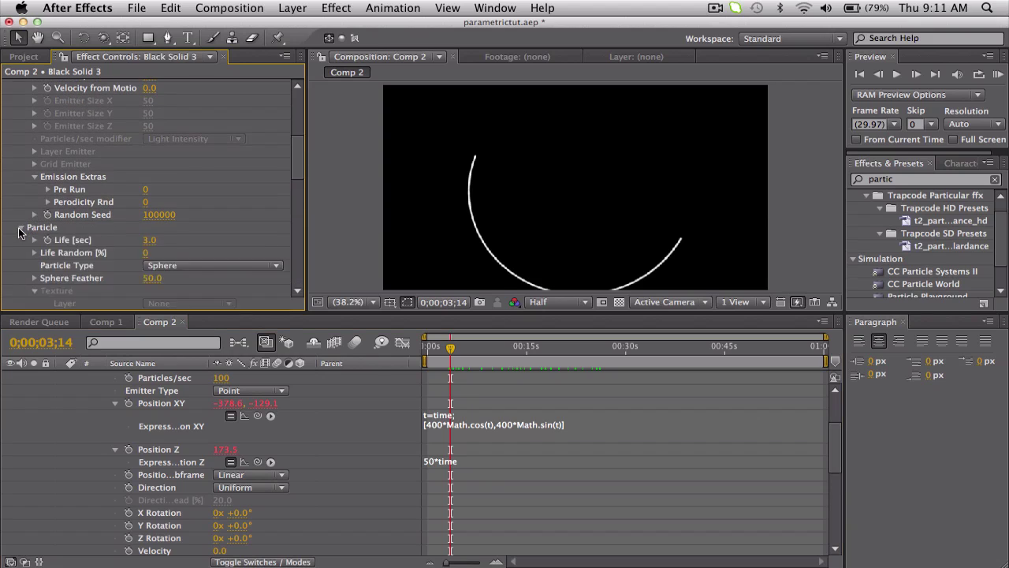
pyautogui.click(149, 97)
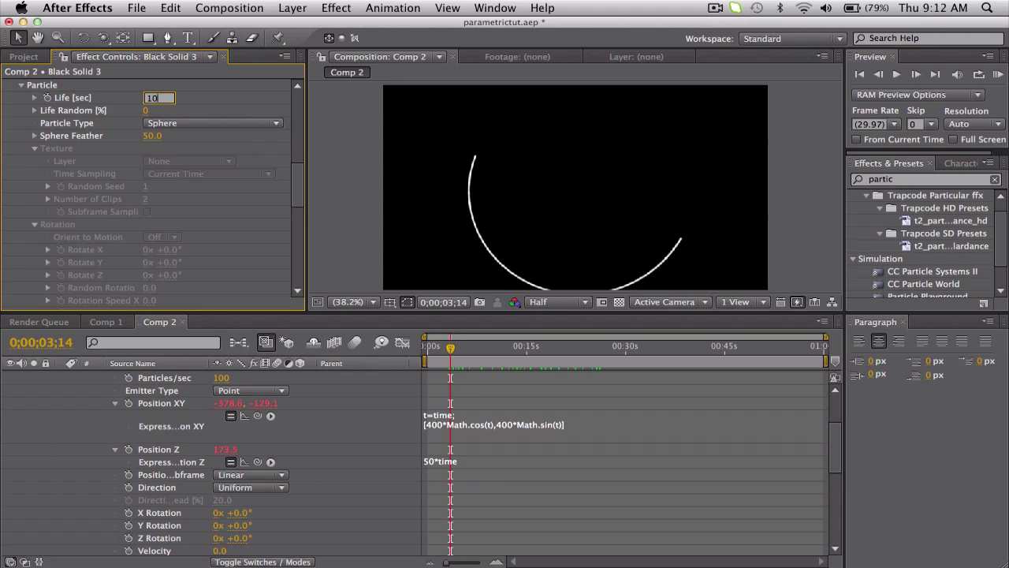
pyautogui.press('Return')
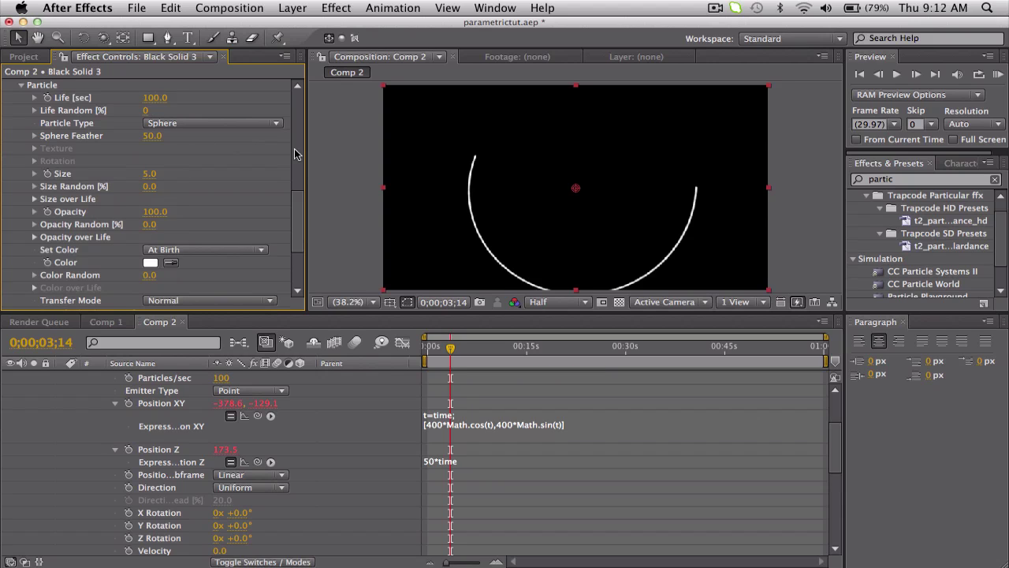
pyautogui.moveTo(450, 347); pyautogui.dragTo(628, 353)
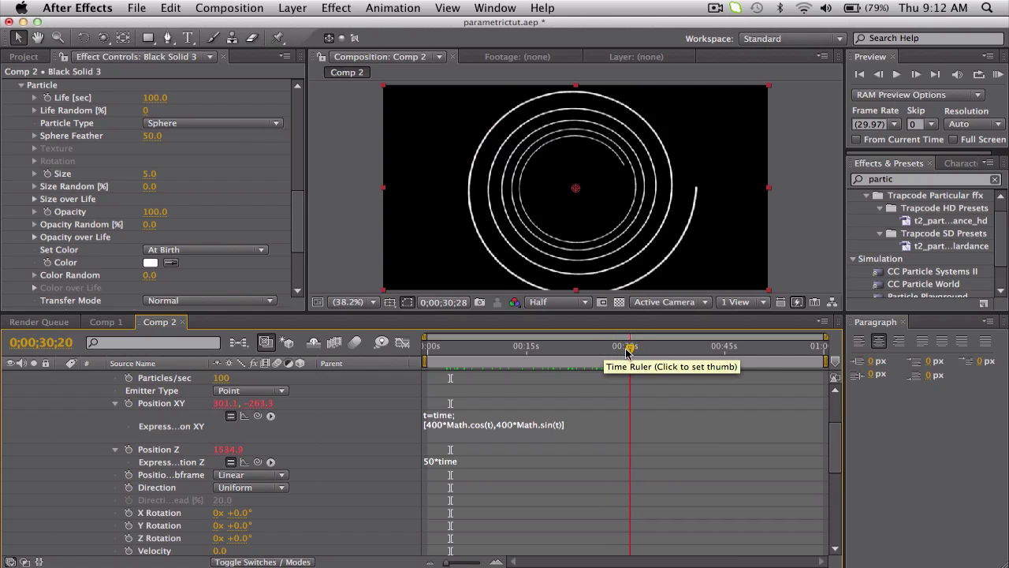
pyautogui.scroll(3, 606, 404)
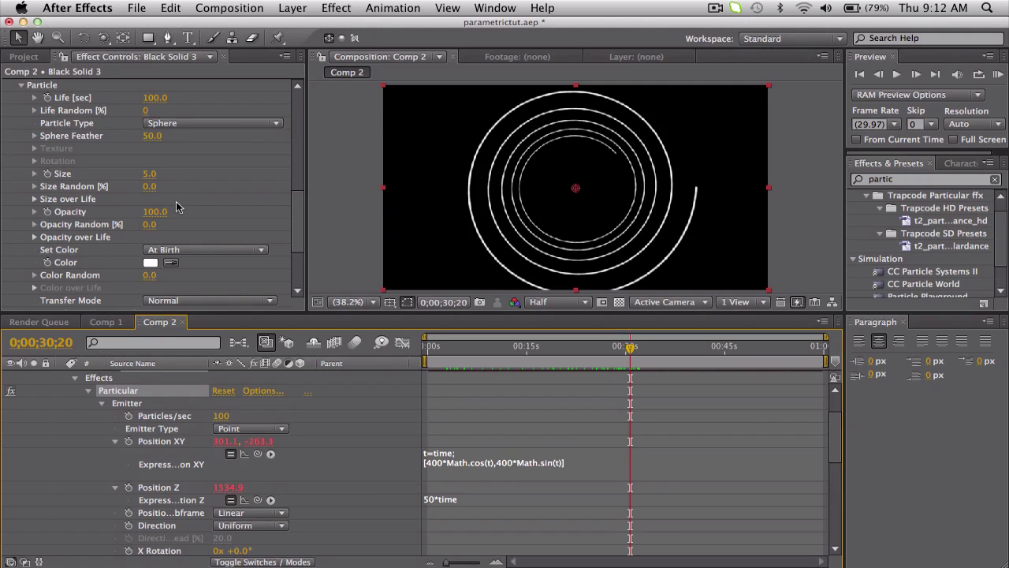
pyautogui.scroll(10, 176, 207)
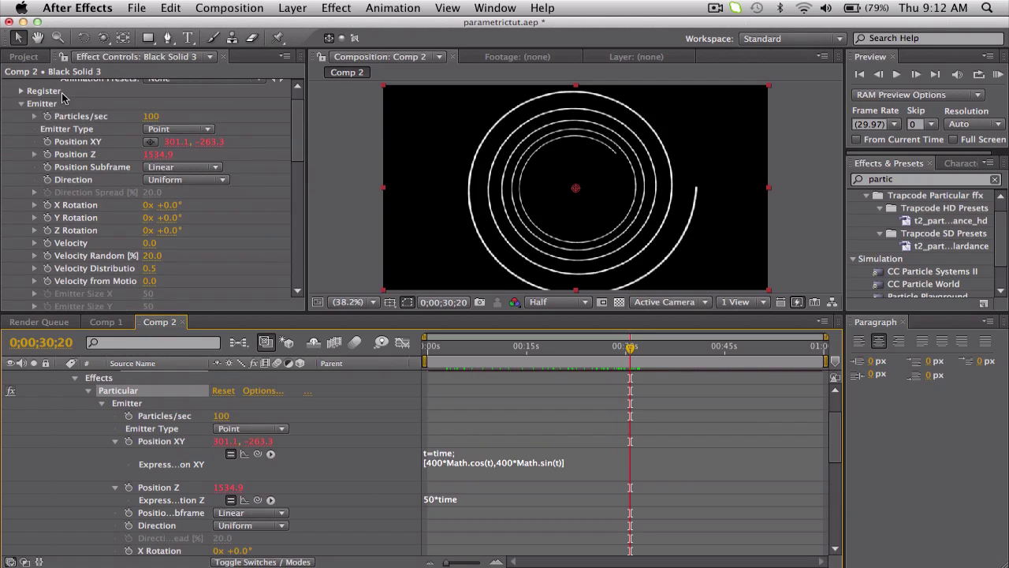
# Keyframe Particles/sec at 100, then drop it to 0 one frame later.
pyautogui.click(47, 116)
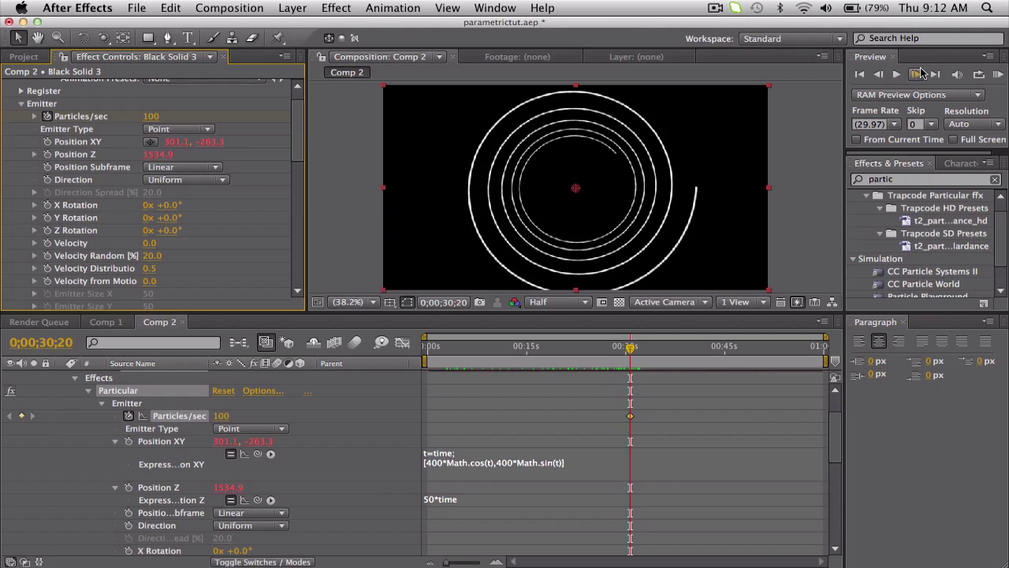
pyautogui.click(915, 74)
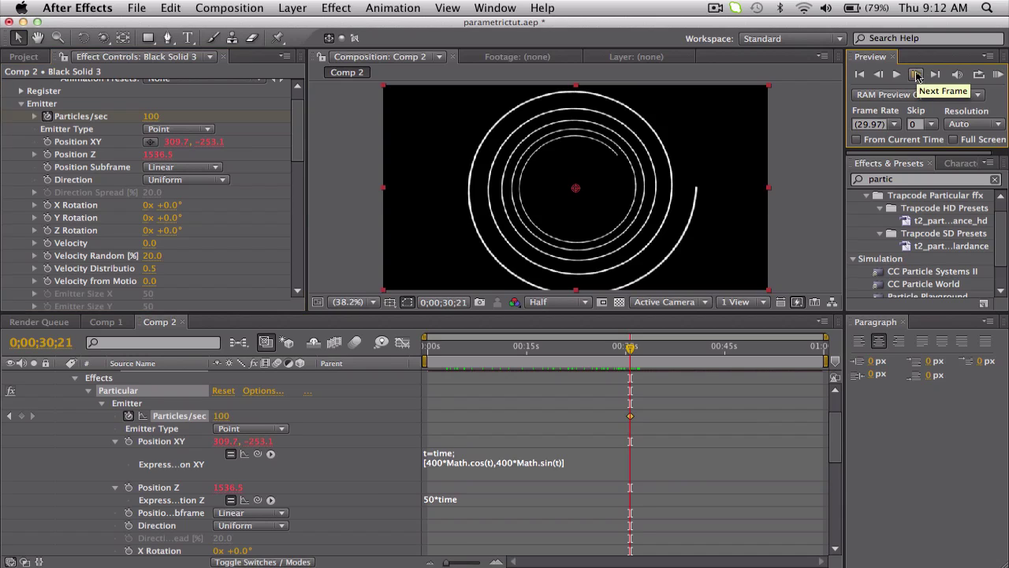
pyautogui.click(151, 116)
pyautogui.press('Return')
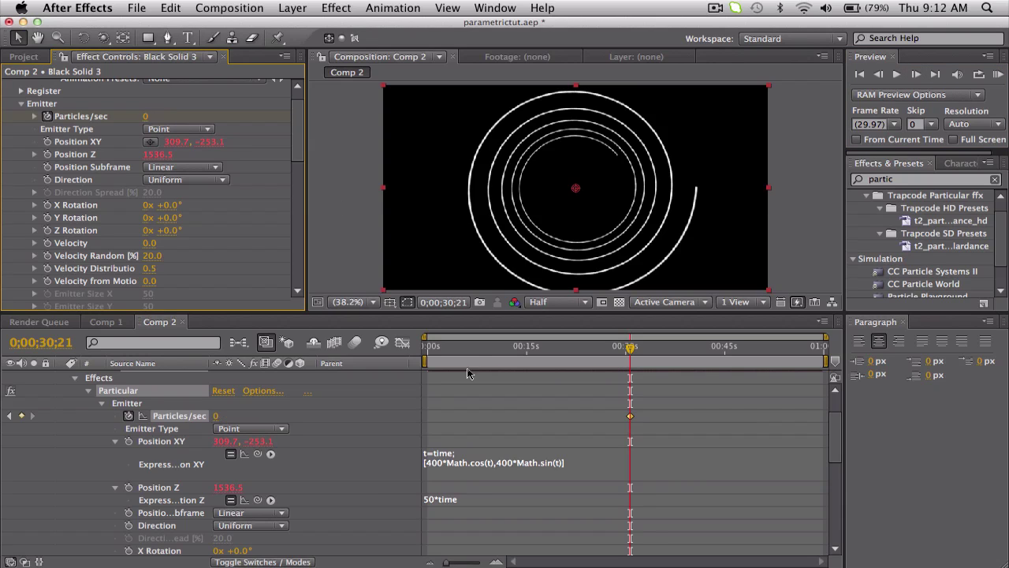
pyautogui.moveTo(478, 348); pyautogui.dragTo(633, 353)
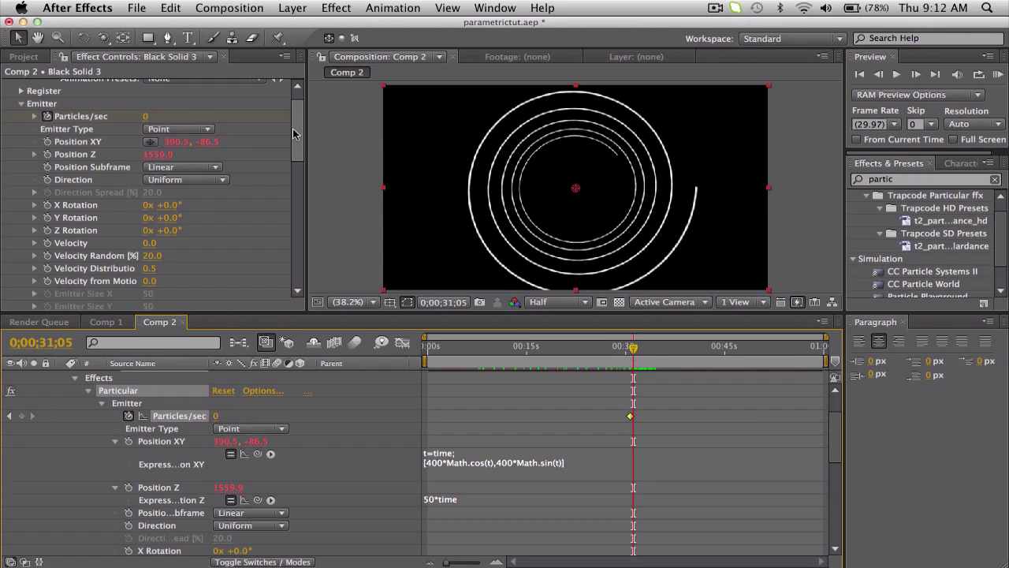
# Change the Emitter Type to Box, preview the result, and collapse Black Solid 3's properties.
pyautogui.click(206, 130)
pyautogui.click(197, 140)
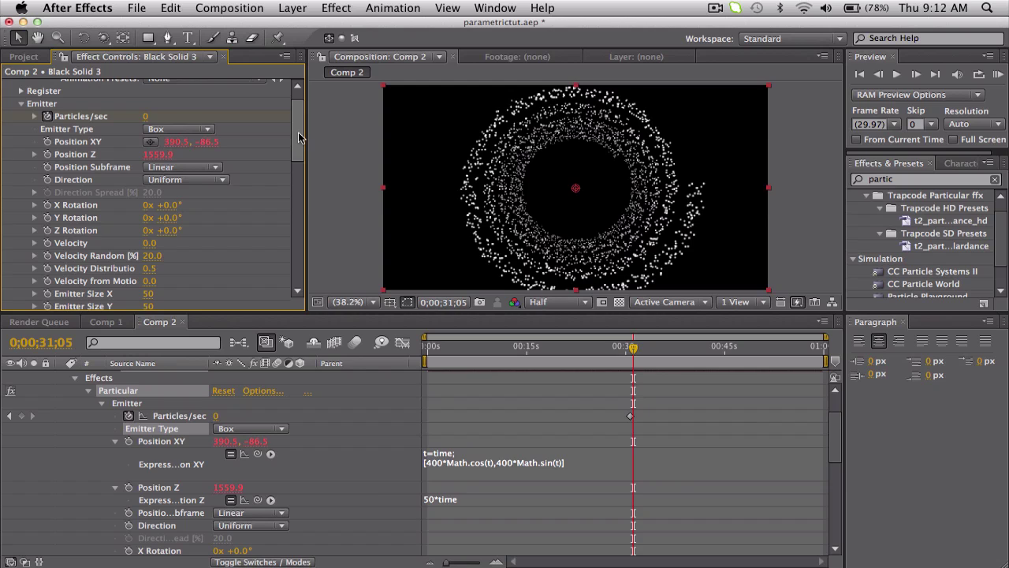
pyautogui.scroll(-1, 299, 137)
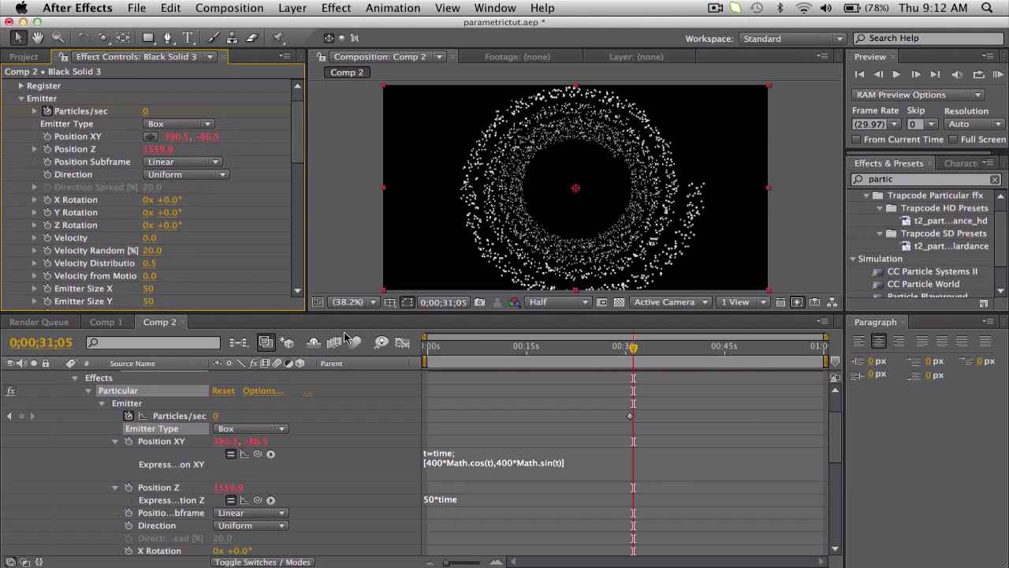
pyautogui.scroll(-6, 294, 139)
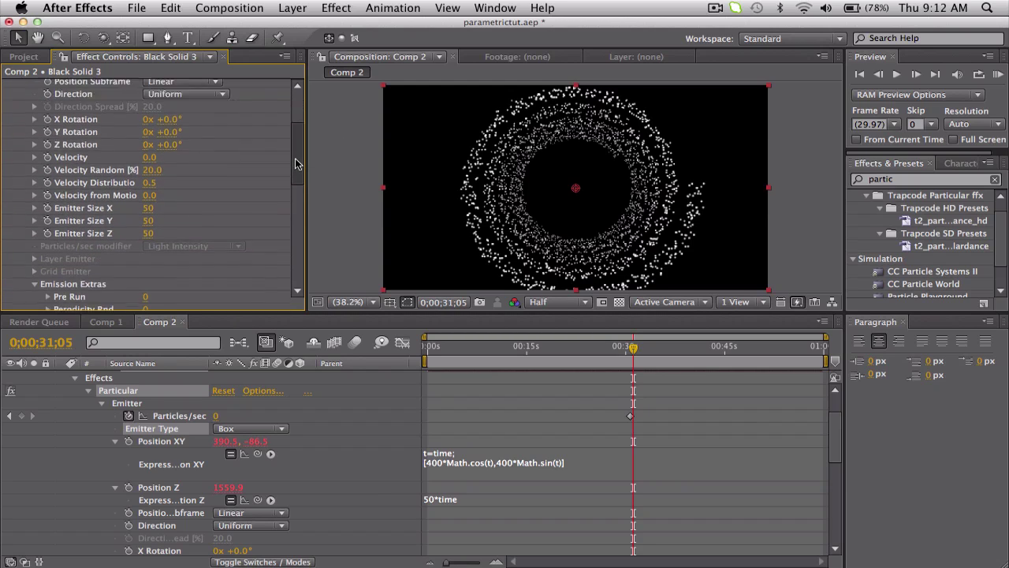
pyautogui.moveTo(634, 347); pyautogui.dragTo(647, 348)
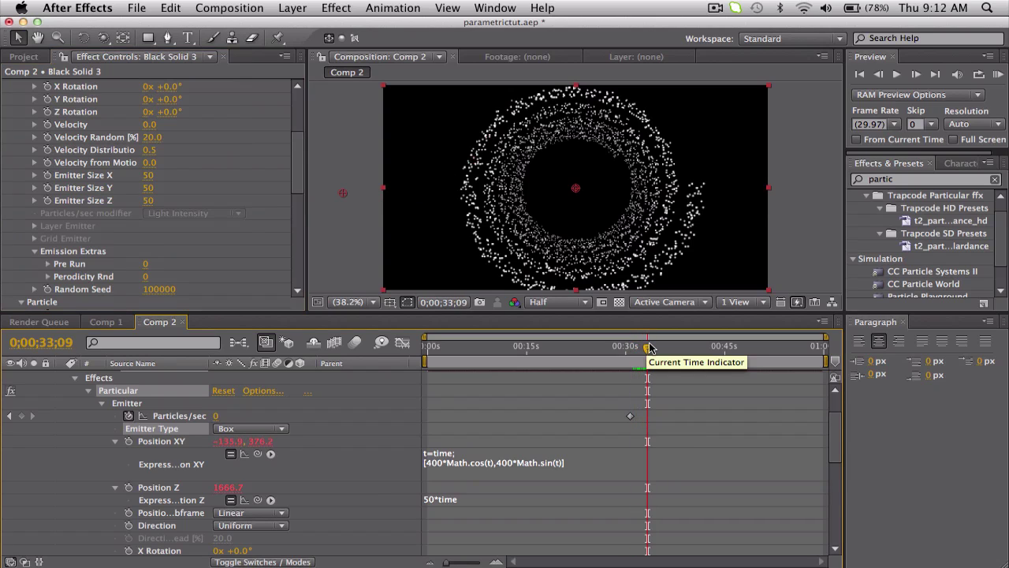
pyautogui.moveTo(649, 347); pyautogui.dragTo(636, 347)
pyautogui.scroll(2, 325, 468)
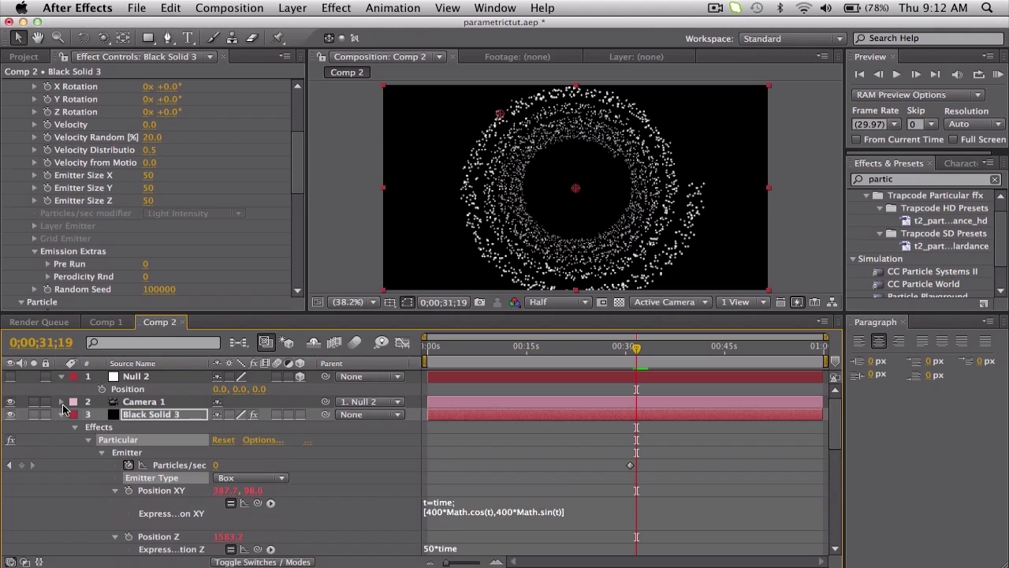
pyautogui.click(63, 415)
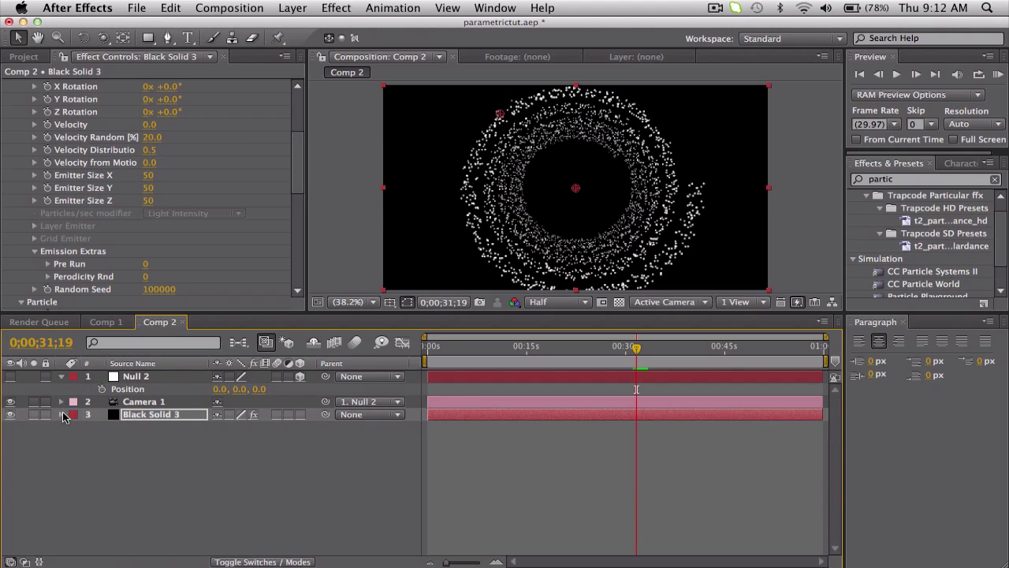
# Set Particular's World Transform Y Rotation to 5° on Black Solid 3, then select Null 2.
pyautogui.click(155, 378)
pyautogui.click(151, 416)
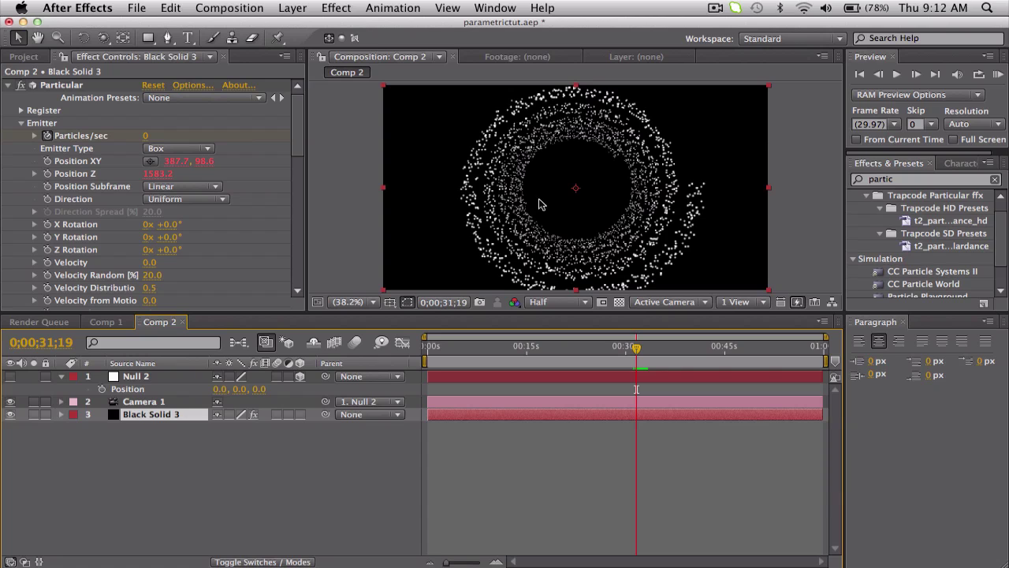
pyautogui.moveTo(293, 138); pyautogui.dragTo(310, 274)
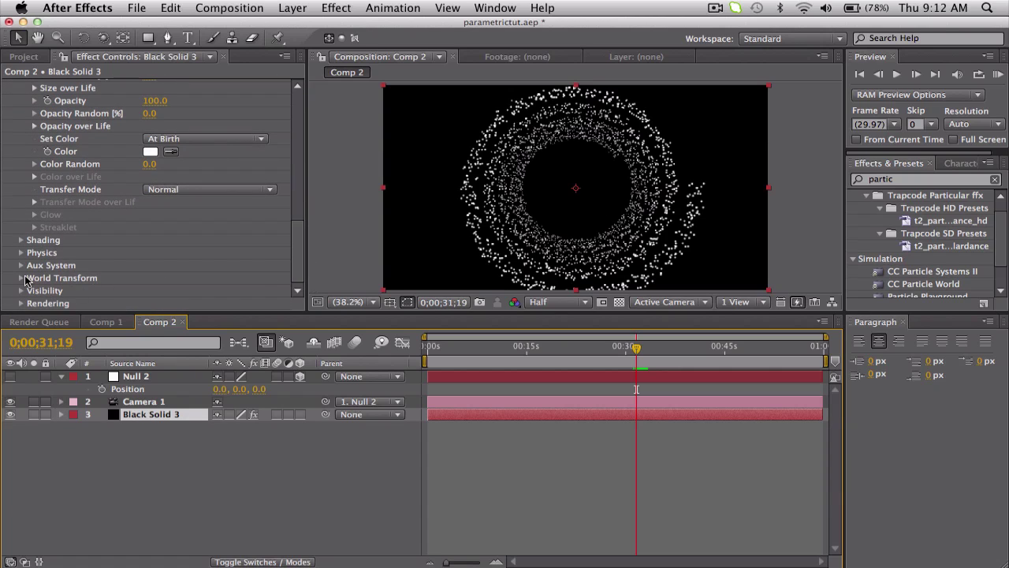
pyautogui.click(22, 278)
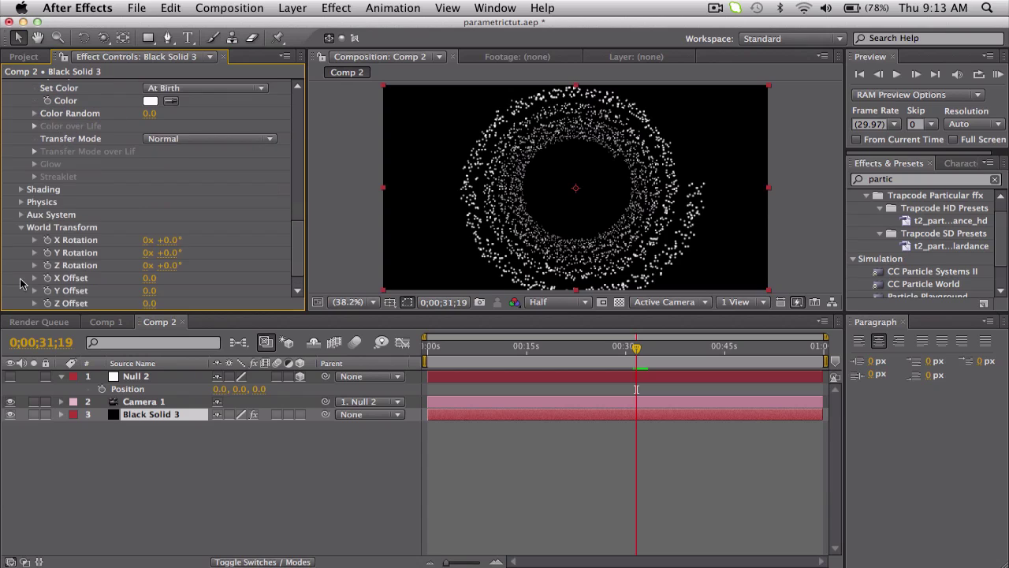
pyautogui.click(170, 253)
pyautogui.write('5')
pyautogui.press('Return')
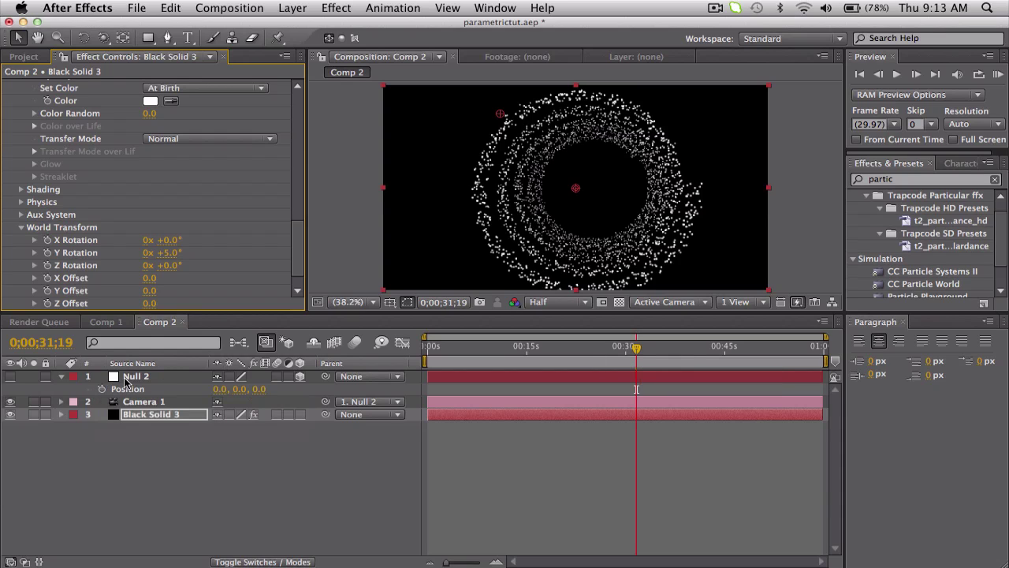
pyautogui.click(142, 378)
# Add a Position keyframe on Null 2 at 0;00;31;19, shifting X to 140.
pyautogui.click(101, 390)
pyautogui.moveTo(215, 394); pyautogui.dragTo(343, 400)
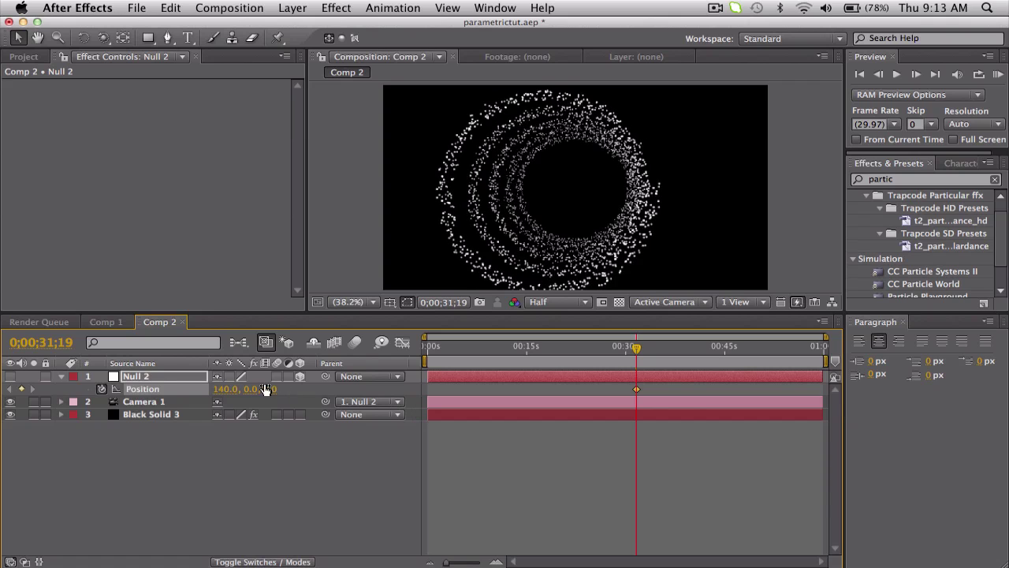
pyautogui.moveTo(272, 389); pyautogui.dragTo(79, 408)
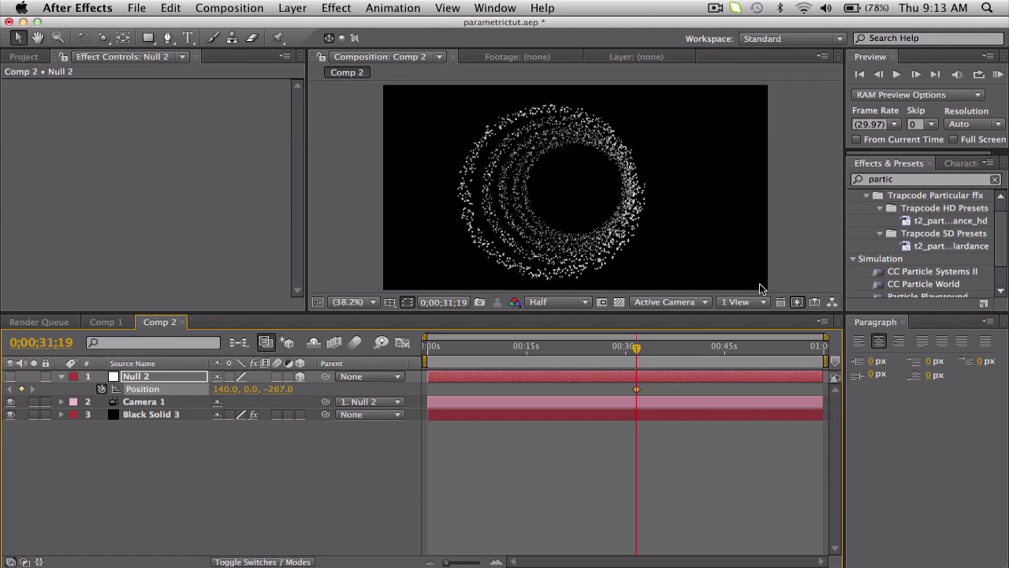
# Near 47 seconds, key Null 2's Position to Z 1751 and X 196, then preview the camera push.
pyautogui.moveTo(666, 346); pyautogui.dragTo(740, 346)
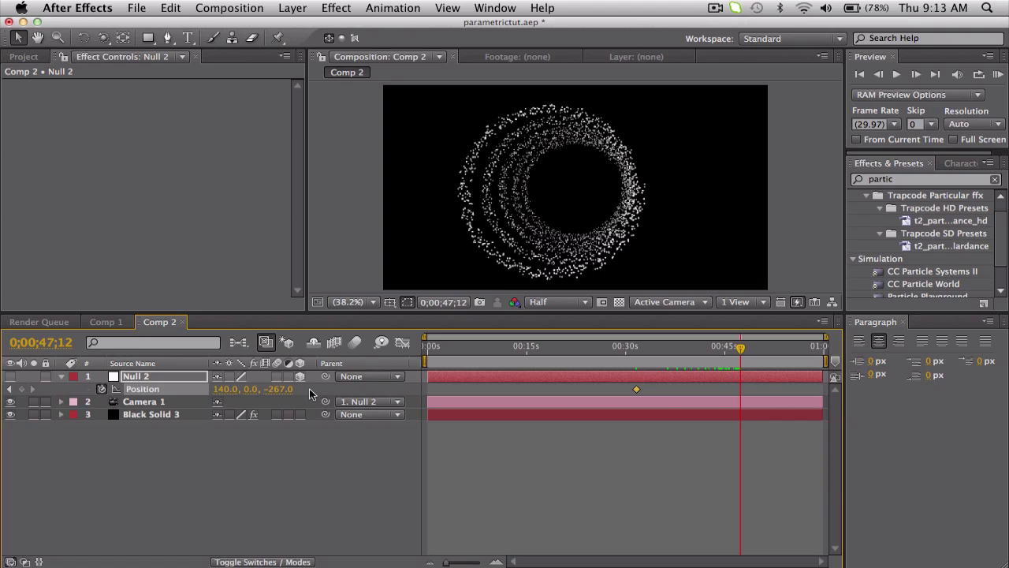
pyautogui.moveTo(285, 395); pyautogui.dragTo(624, 380)
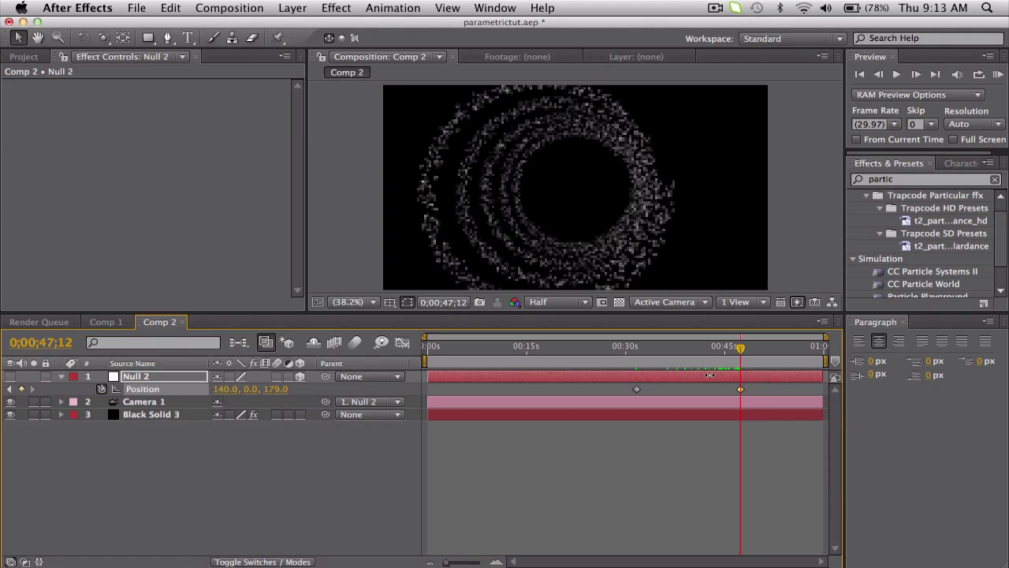
pyautogui.moveTo(754, 370); pyautogui.dragTo(782, 370)
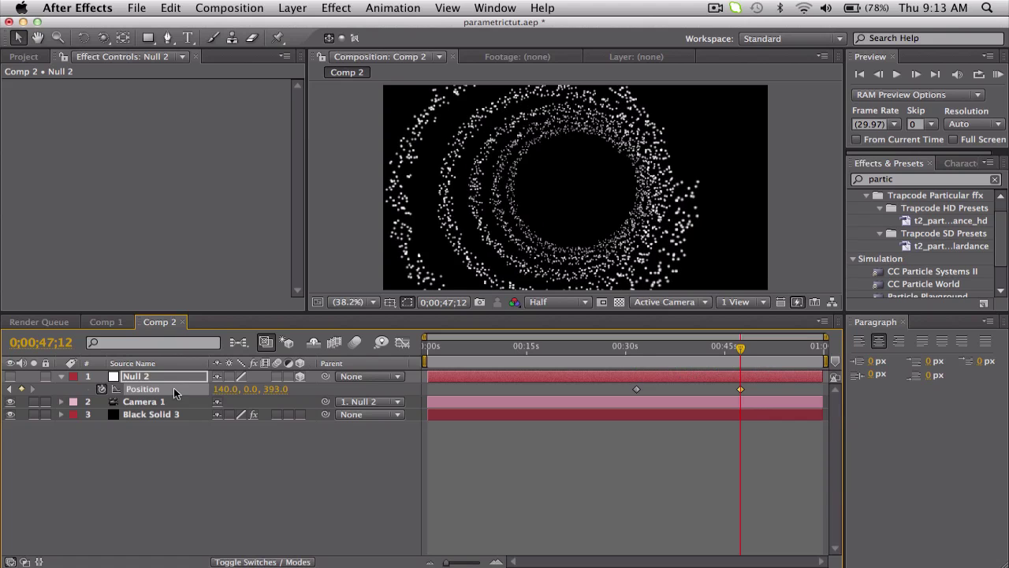
pyautogui.moveTo(277, 388); pyautogui.dragTo(389, 390)
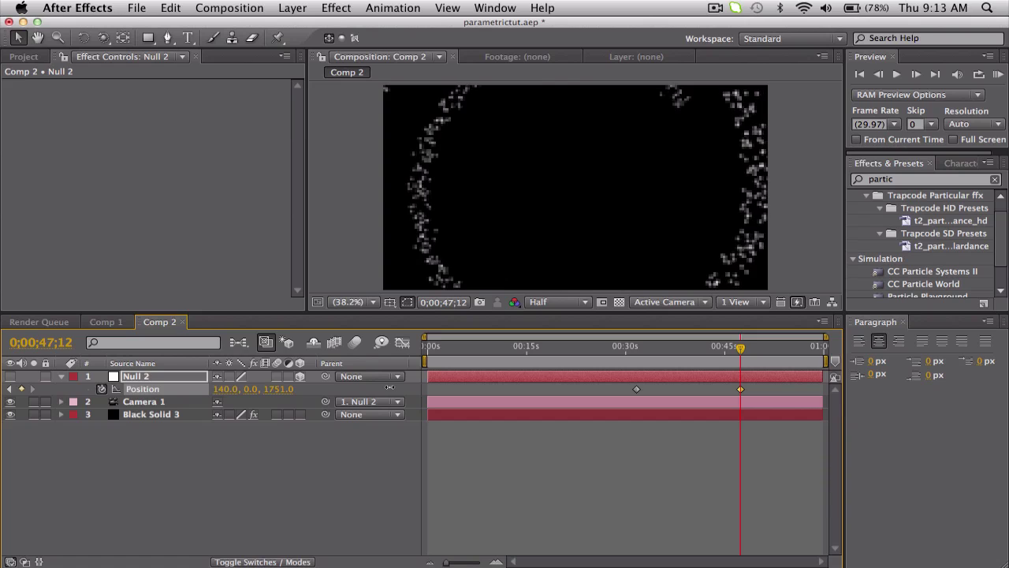
pyautogui.moveTo(205, 391); pyautogui.dragTo(255, 389)
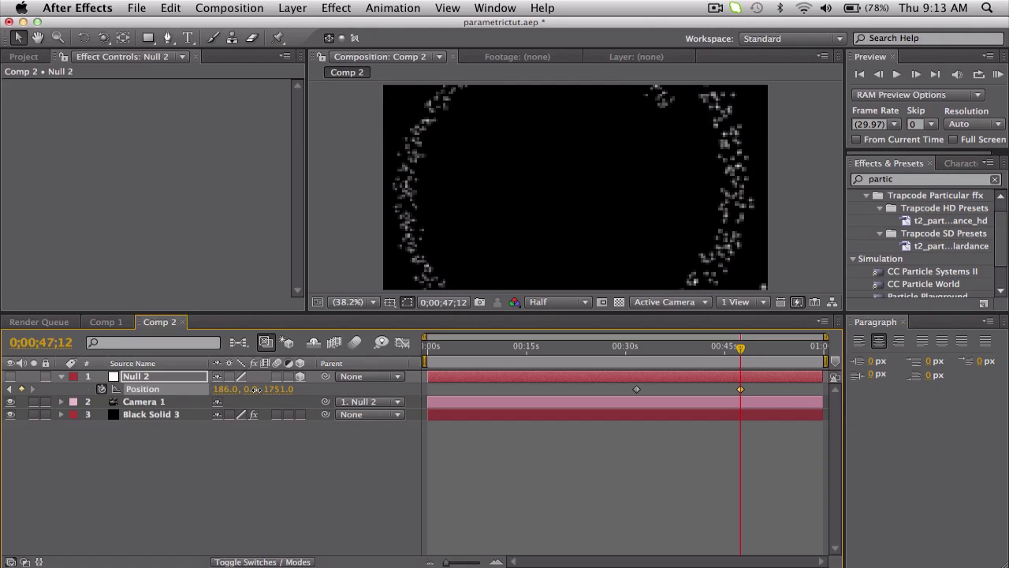
pyautogui.click(637, 348)
pyautogui.moveTo(639, 349); pyautogui.dragTo(660, 349)
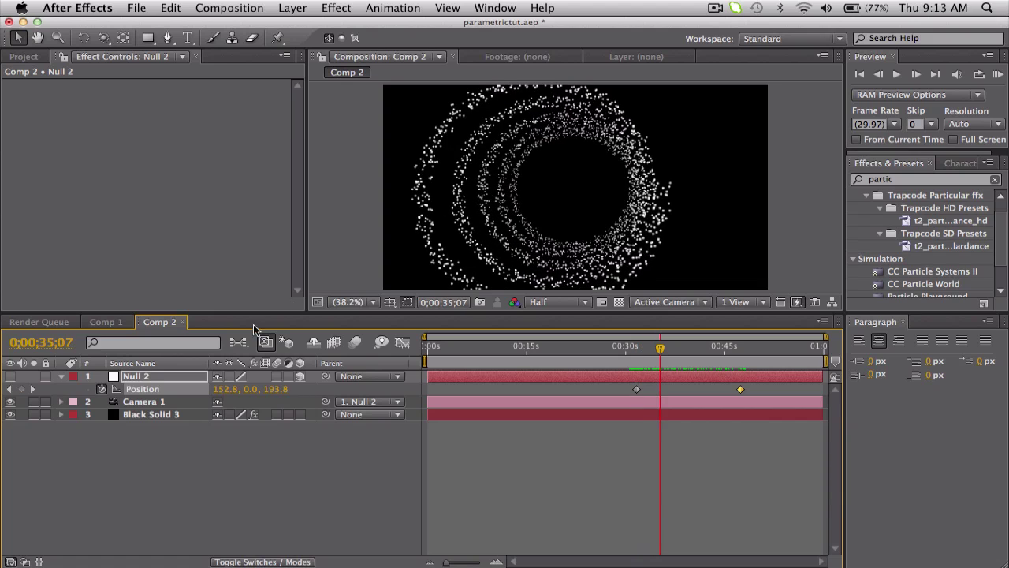
# Duplicate Black Solid 3 and change the copy's Position XY expression radii from 400 to 100.
pyautogui.click(164, 420)
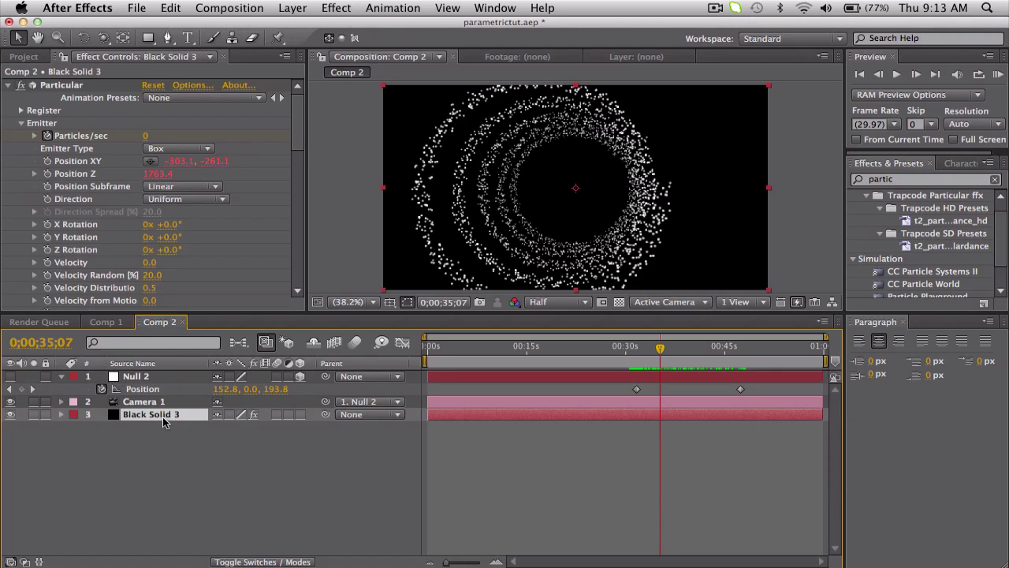
pyautogui.press('super+d')
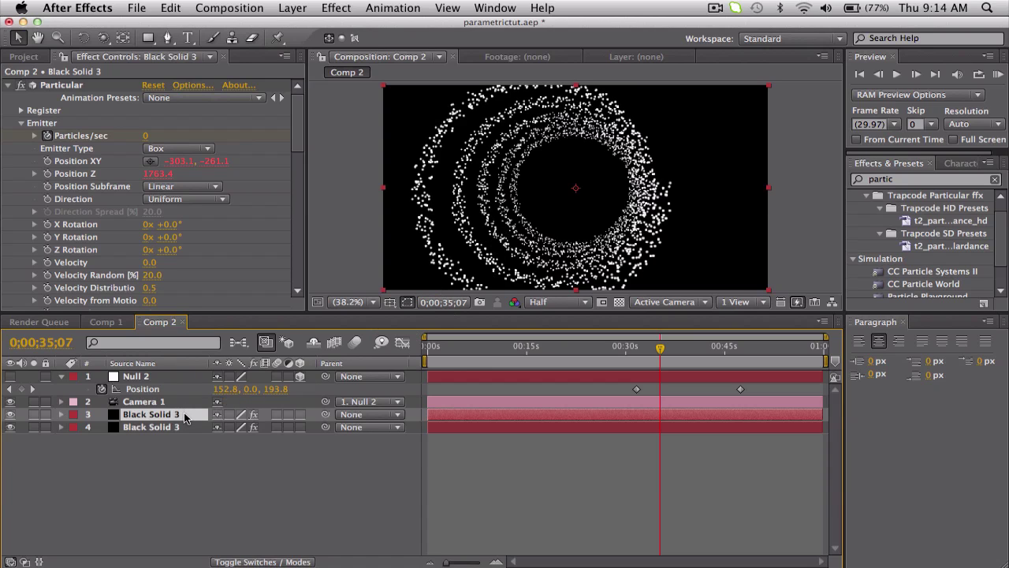
pyautogui.press('u')
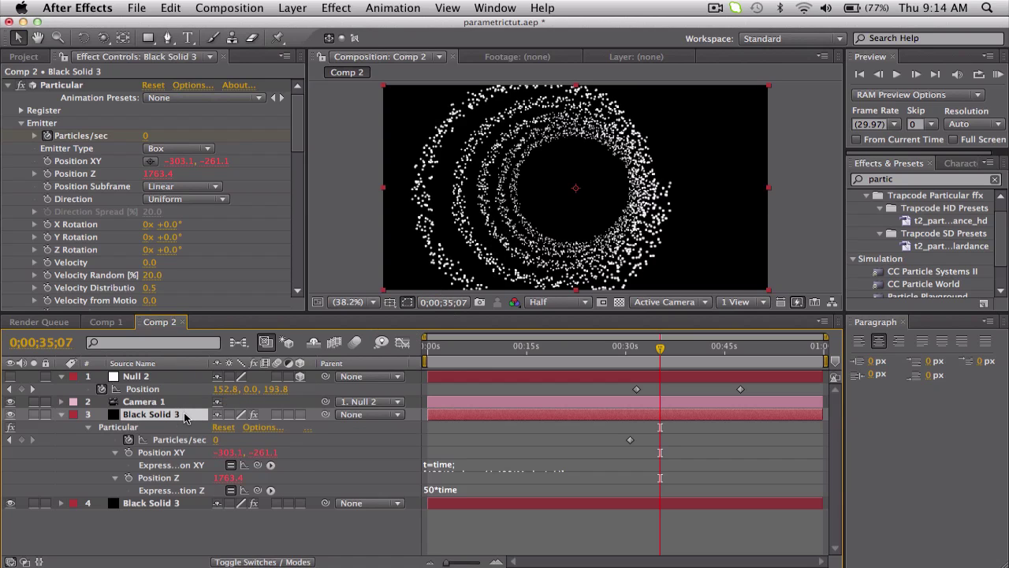
pyautogui.click(479, 468)
pyautogui.click(453, 473)
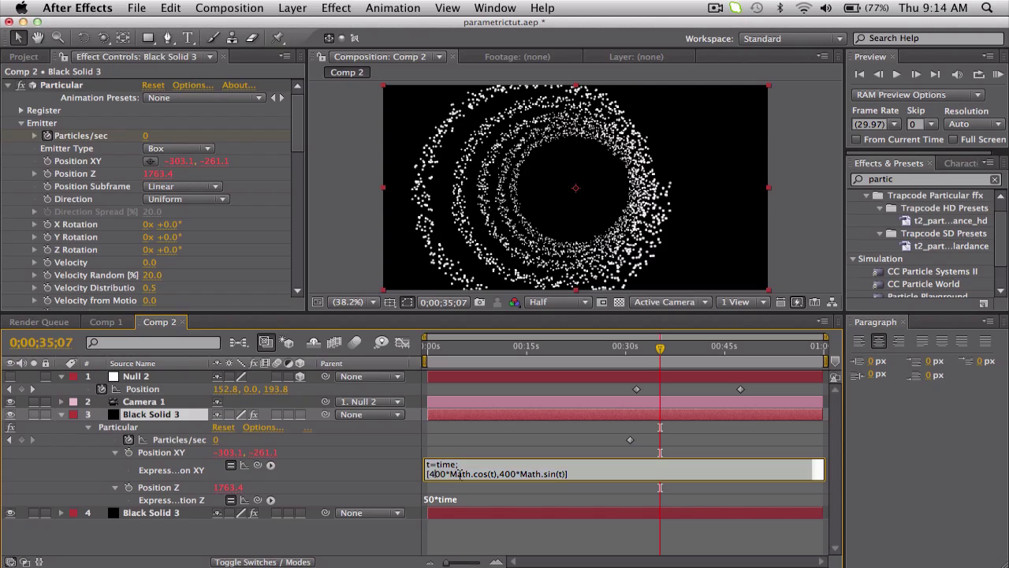
pyautogui.write('1')
pyautogui.press('BackSpace')
pyautogui.write('1')
pyautogui.press('KP_Enter')
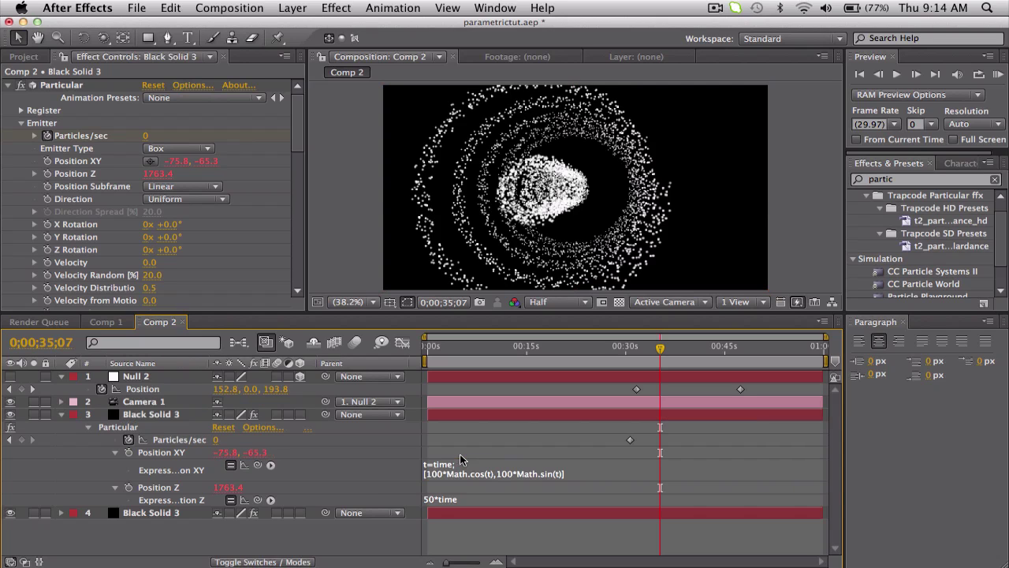
pyautogui.click(179, 414)
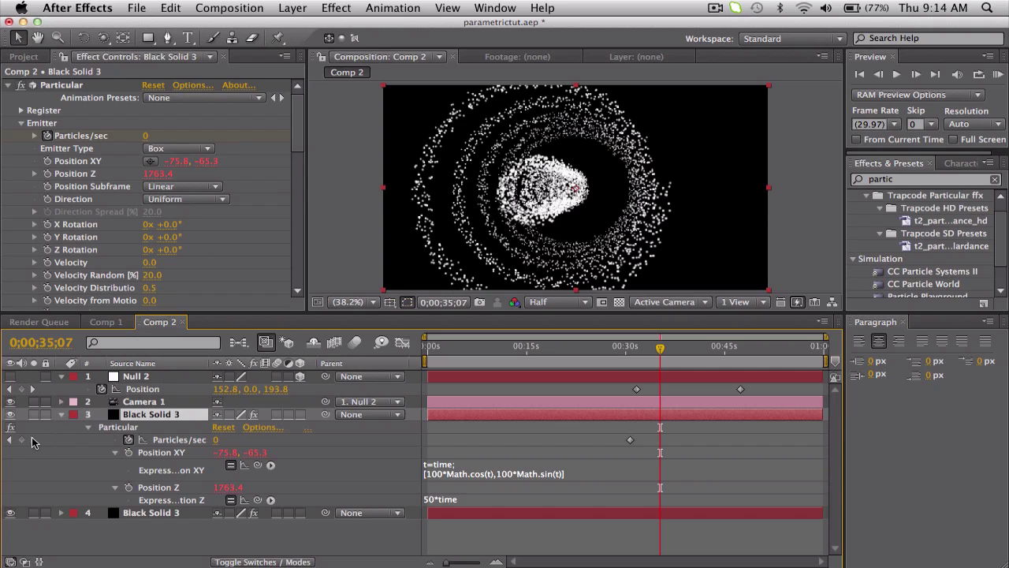
# Lower the duplicate's Particles/sec keyframe at 0;00;30;20 from 100 to 40 and preview it.
pyautogui.click(11, 443)
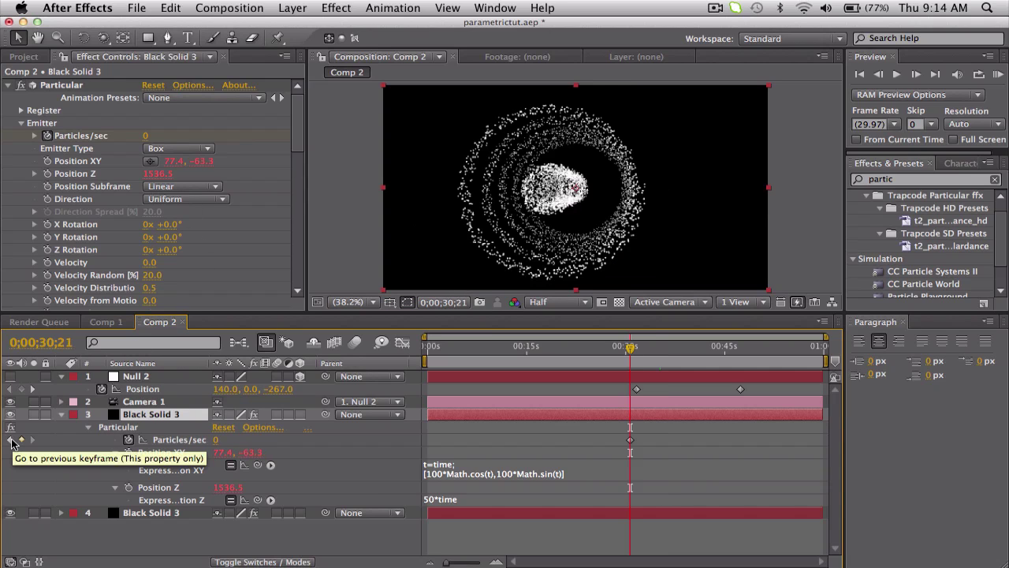
pyautogui.click(223, 439)
pyautogui.write('40')
pyautogui.press('Return')
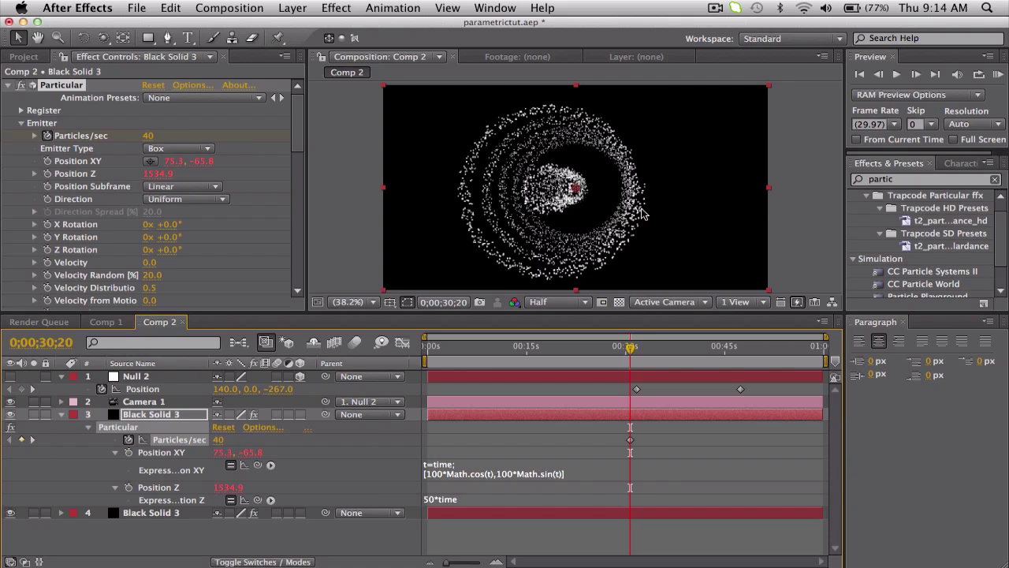
pyautogui.moveTo(582, 350); pyautogui.dragTo(689, 350)
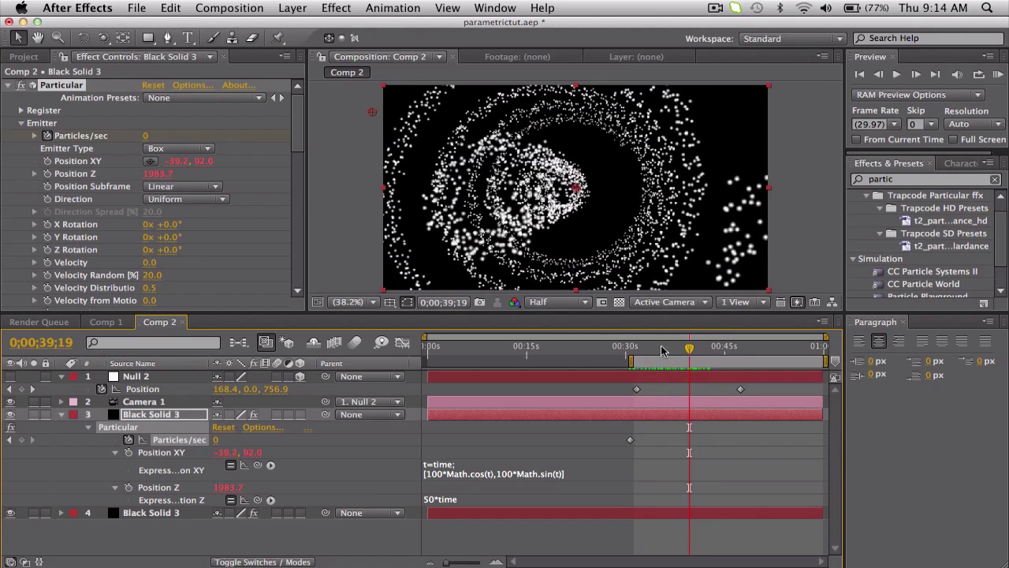
# Turn on Camera 1's depth of field with Aperture 100 pixels and Blur Level 200%.
pyautogui.click(160, 402)
pyautogui.press('a')
pyautogui.press('a')
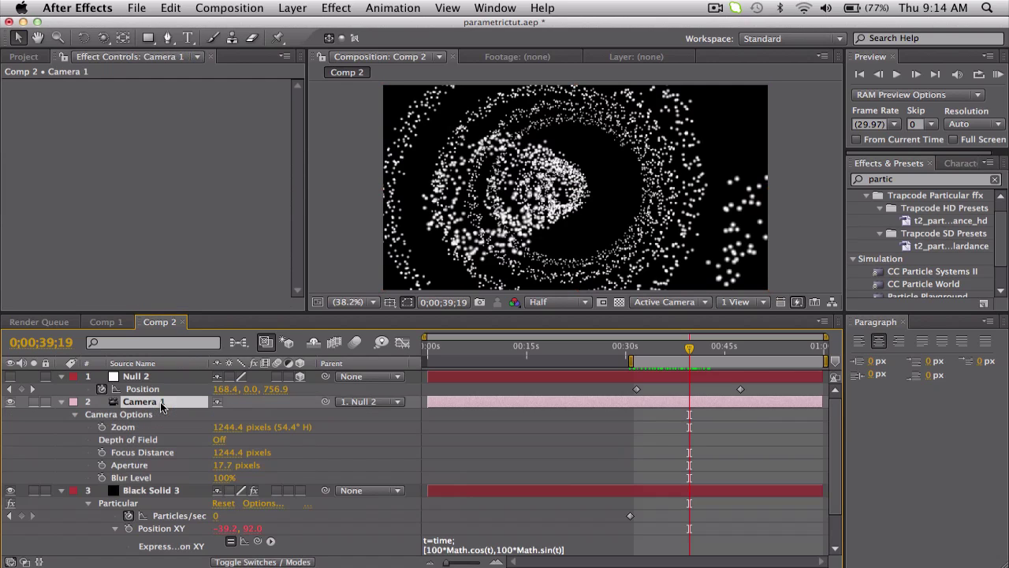
pyautogui.click(220, 441)
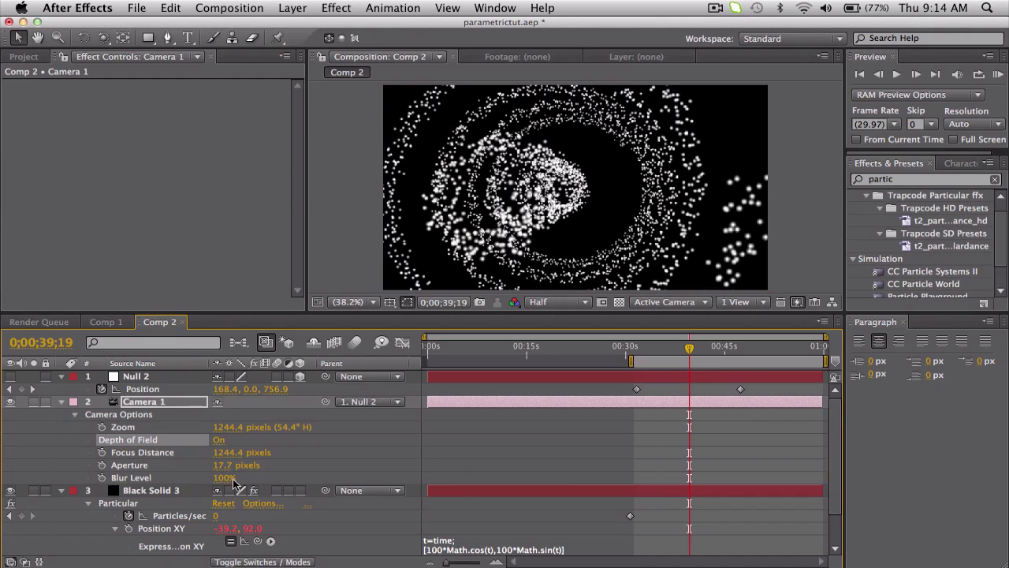
pyautogui.click(223, 466)
pyautogui.write('100')
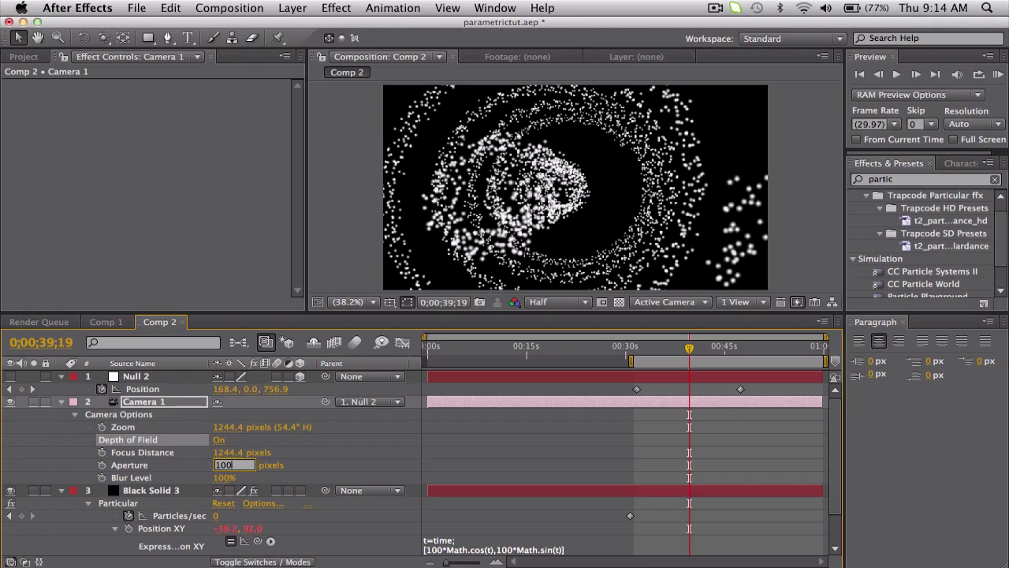
pyautogui.press('Return')
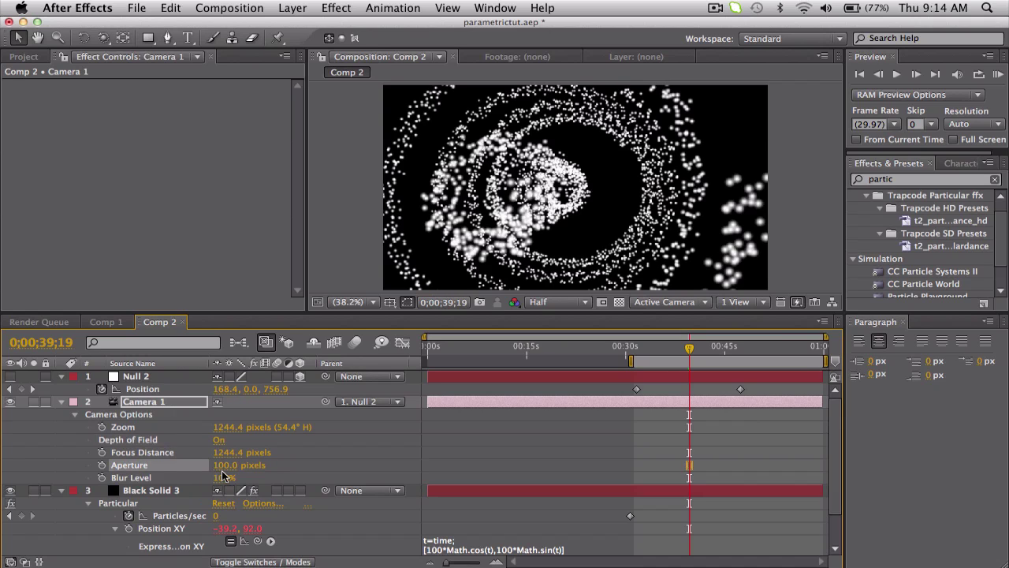
pyautogui.click(225, 478)
pyautogui.write('2')
pyautogui.press('Return')
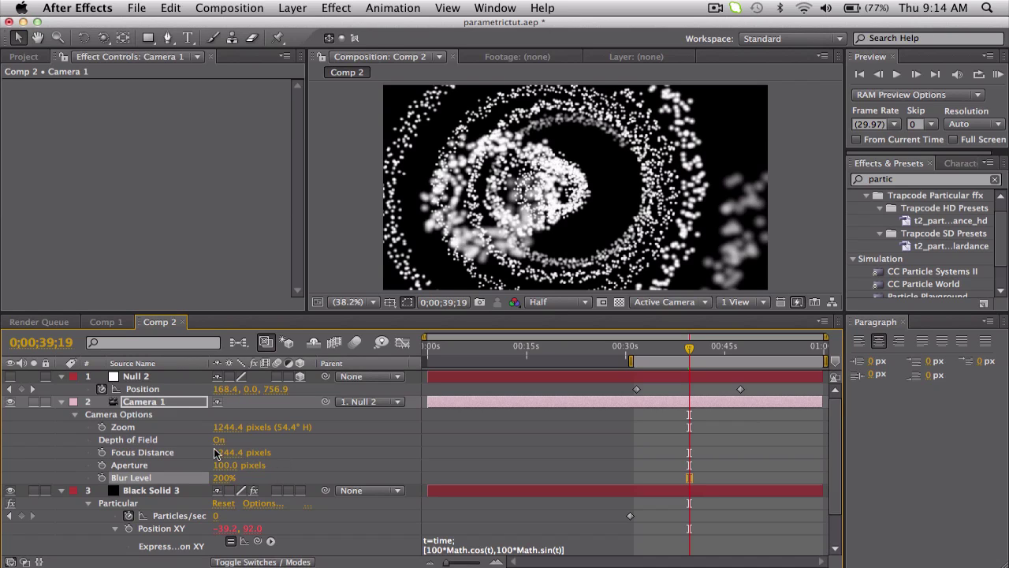
# Set Camera 1's Focus Distance to 700 pixels.
pyautogui.click(234, 453)
pyautogui.write('500')
pyautogui.press('Return')
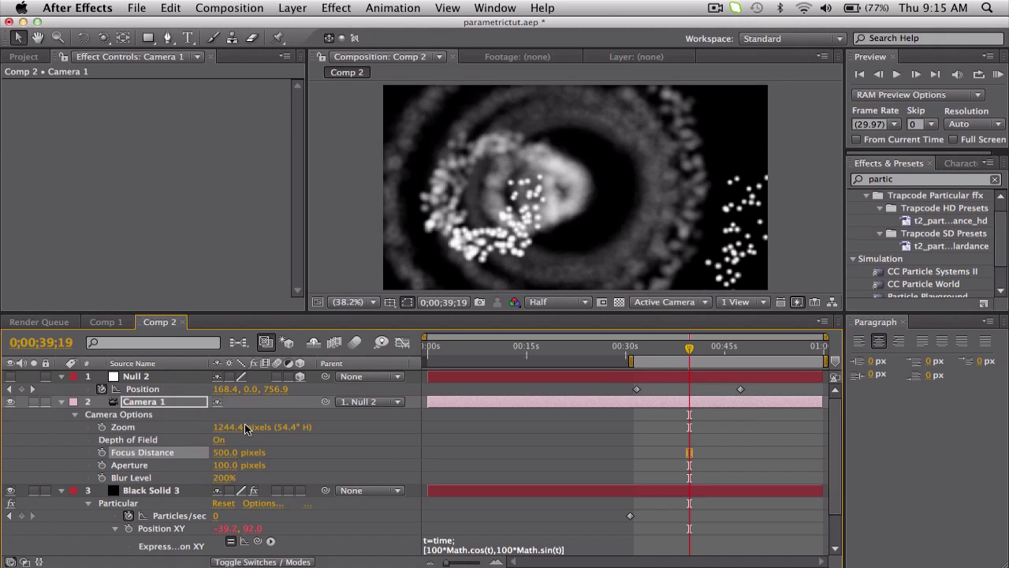
pyautogui.click(221, 453)
pyautogui.write('700')
pyautogui.press('Return')
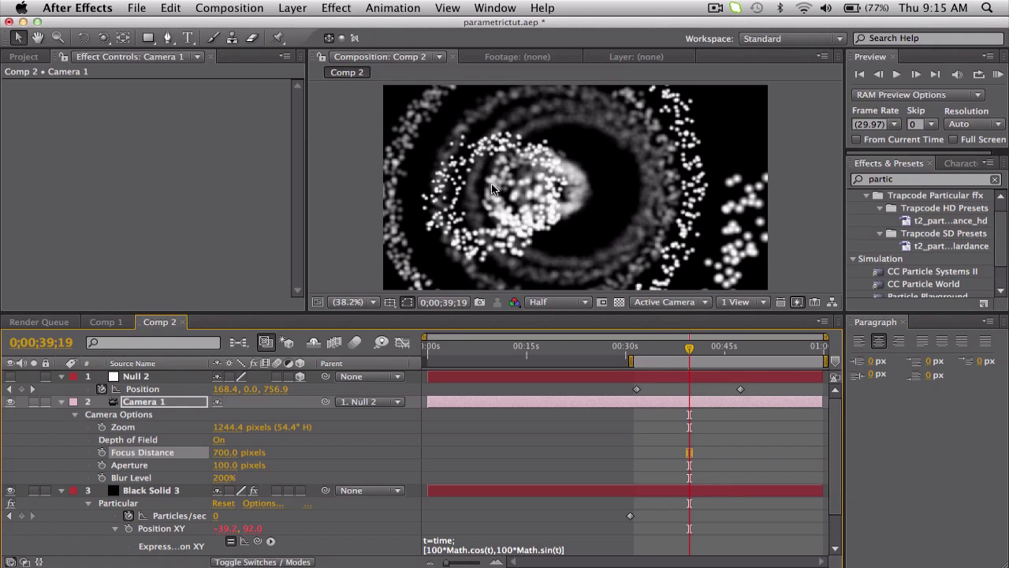
pyautogui.moveTo(644, 349); pyautogui.dragTo(676, 347)
pyautogui.click(664, 351)
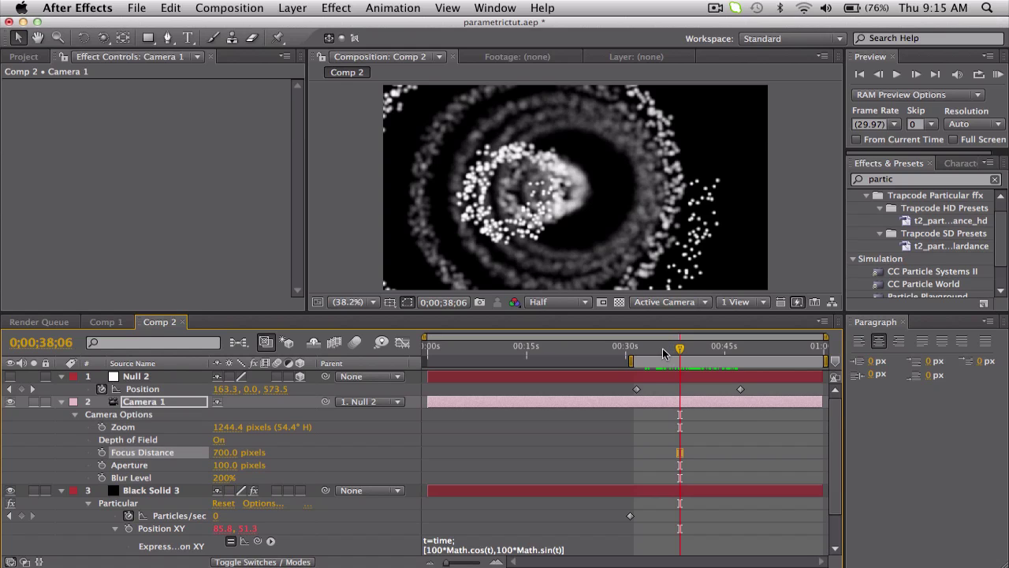
pyautogui.moveTo(665, 352)
pyautogui.mouseDown()
pyautogui.moveTo(688, 353)
pyautogui.moveTo(654, 350)
pyautogui.moveTo(735, 350)
pyautogui.moveTo(673, 354)
pyautogui.mouseUp()
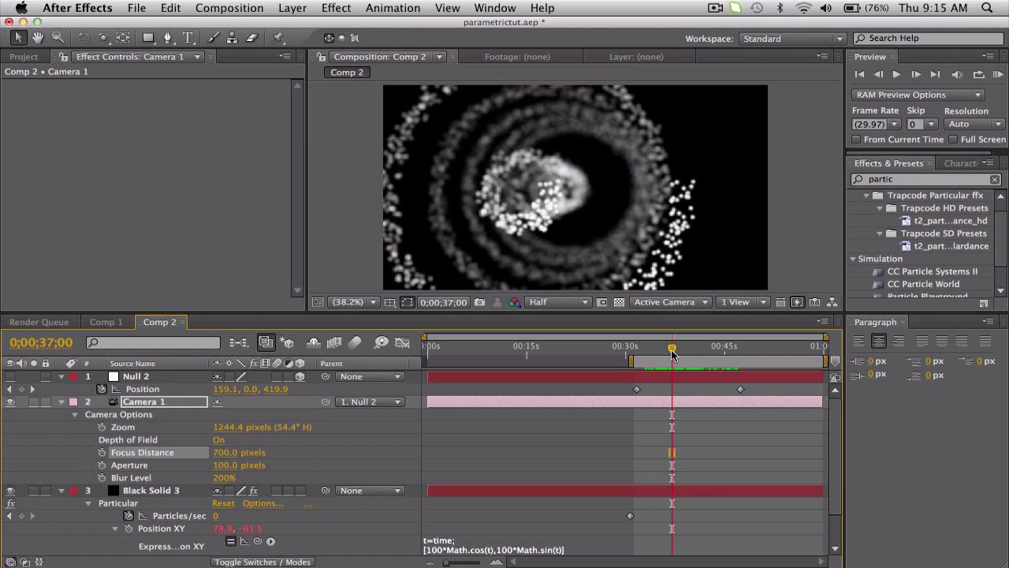
pyautogui.moveTo(673, 353)
pyautogui.mouseDown()
pyautogui.moveTo(700, 354)
pyautogui.moveTo(659, 352)
pyautogui.moveTo(717, 351)
pyautogui.moveTo(678, 349)
pyautogui.mouseUp()
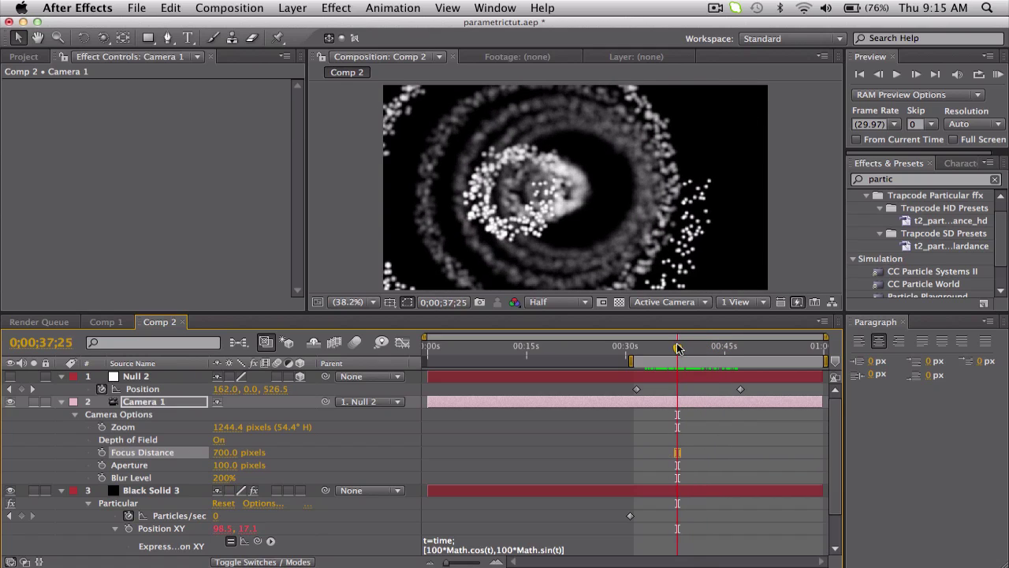